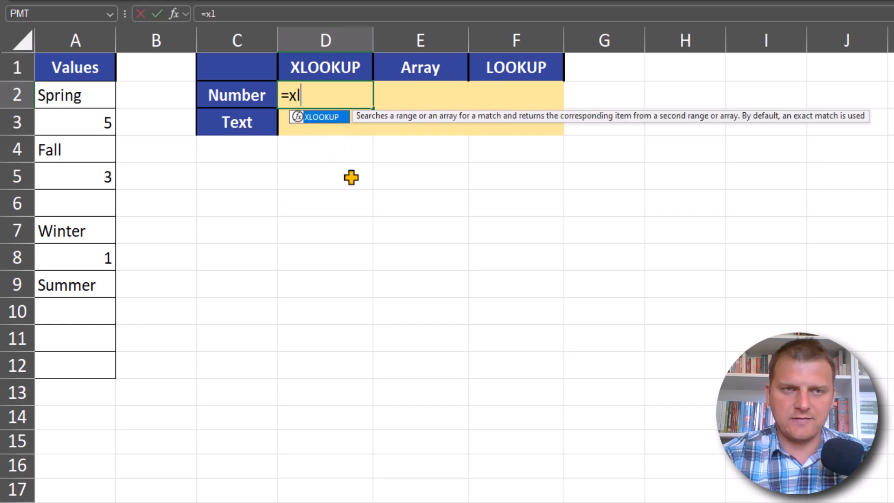
- Enter the formula =XLOOKUP(TRUE,ISNUMBER(A2:A12),A2:A12) in cell D2
key(Tab)
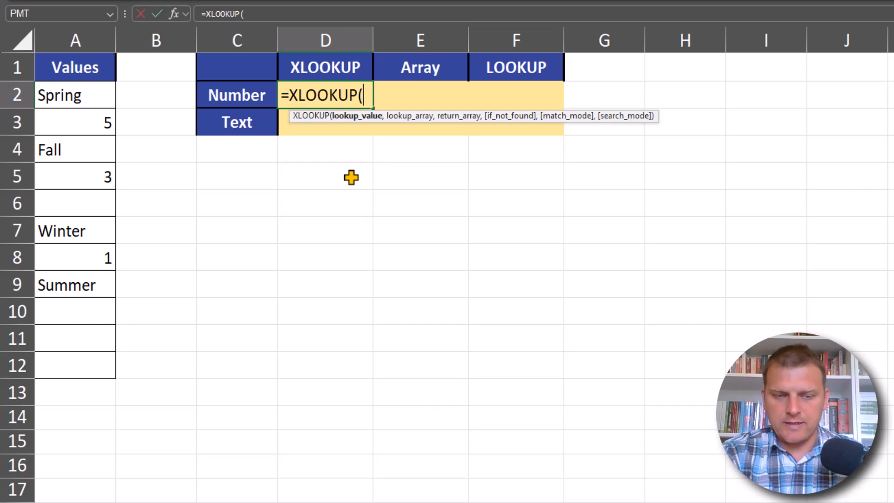
text(true)
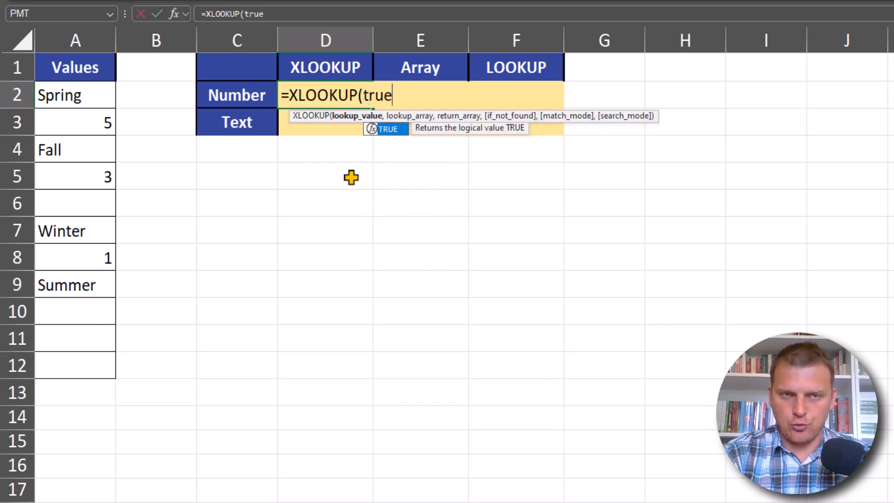
text(,)
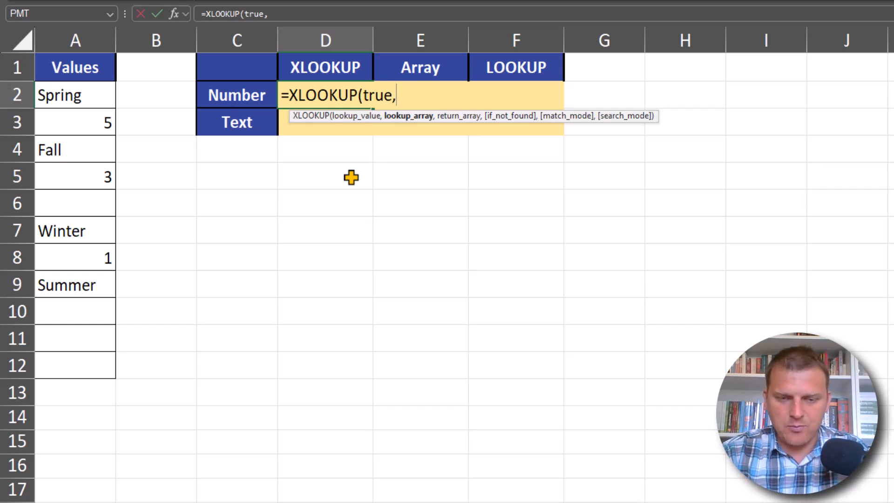
text(is)
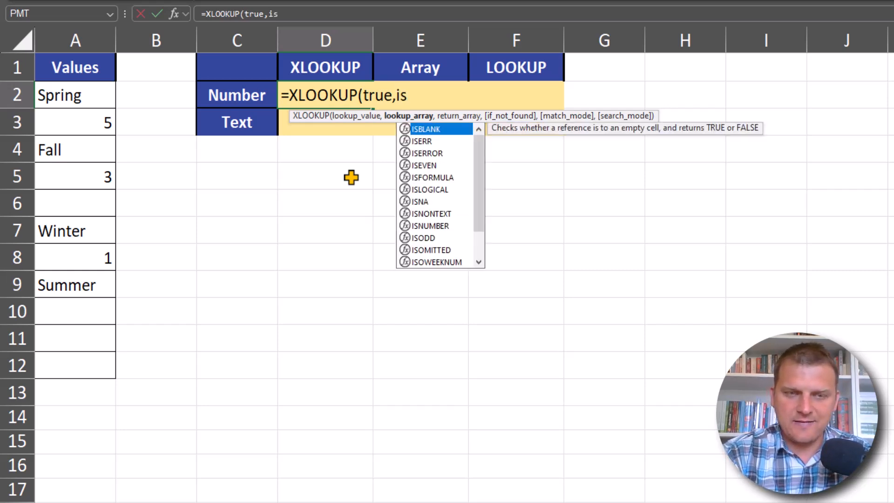
text(nu)
key(Tab)
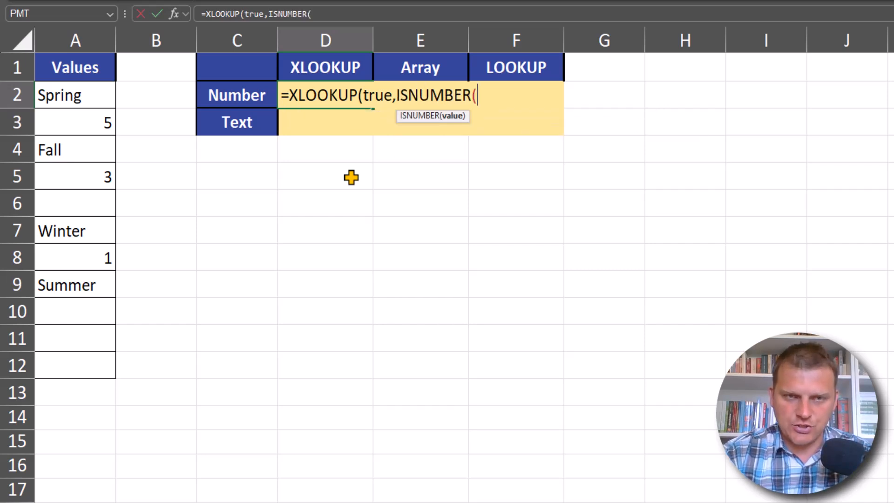
drag(88, 93, 91, 362)
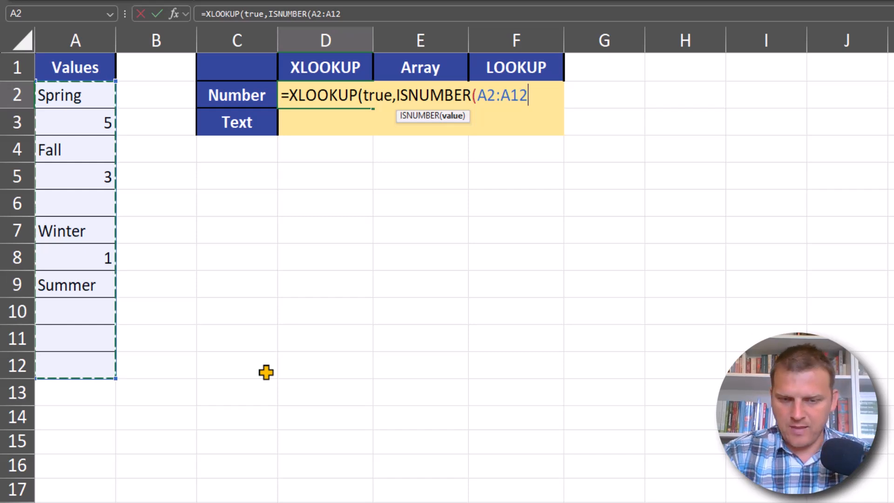
text())
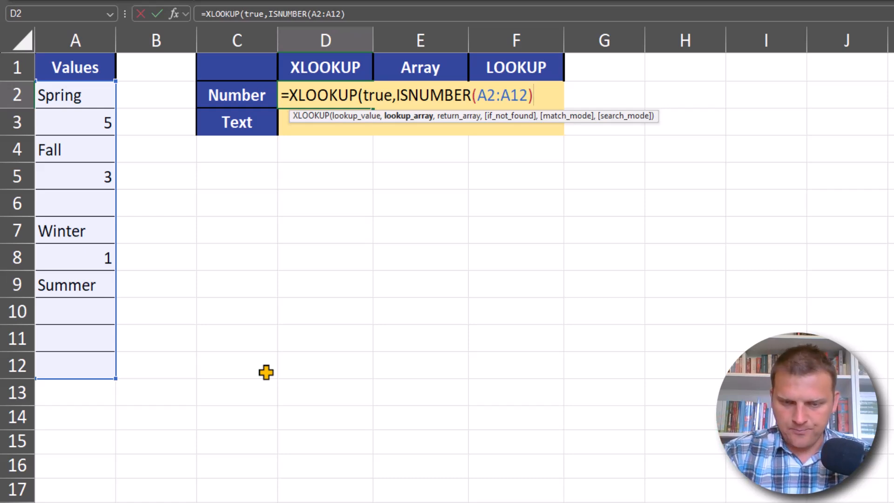
text(,)
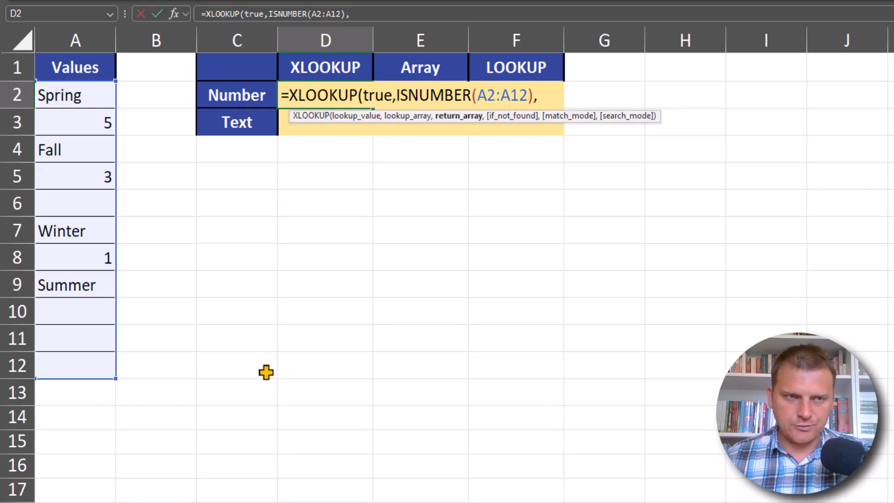
drag(77, 93, 84, 357)
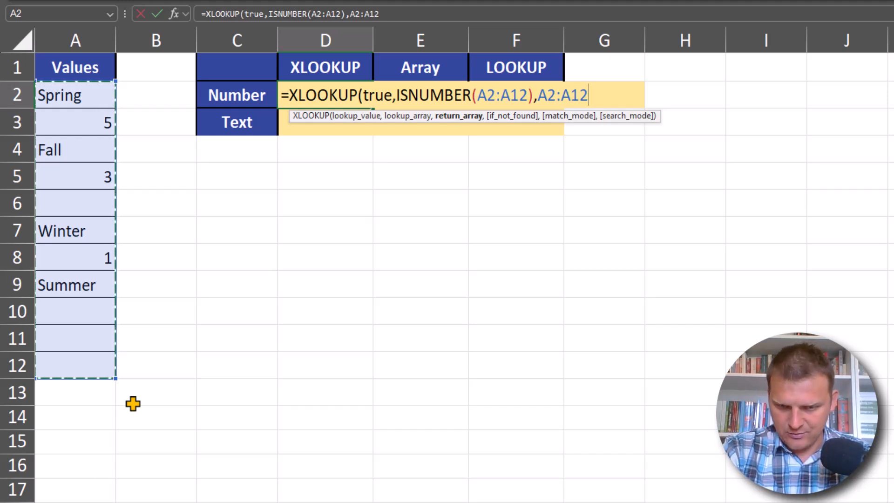
text())
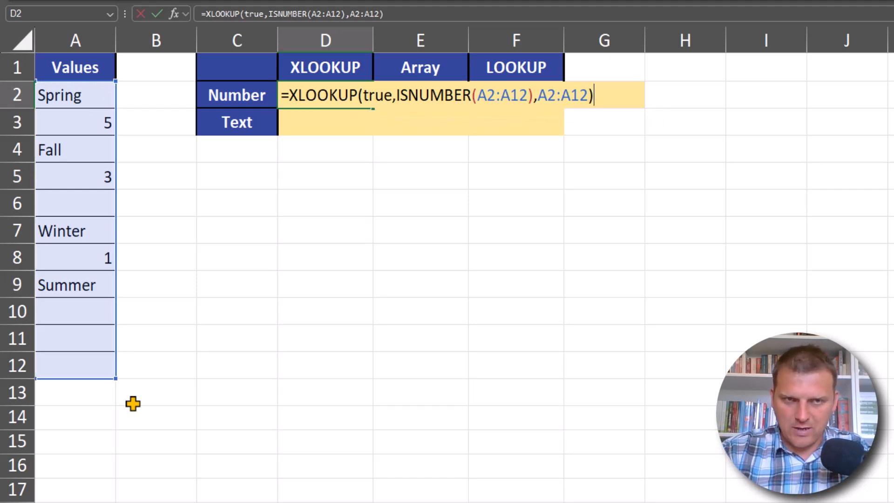
key(Return)
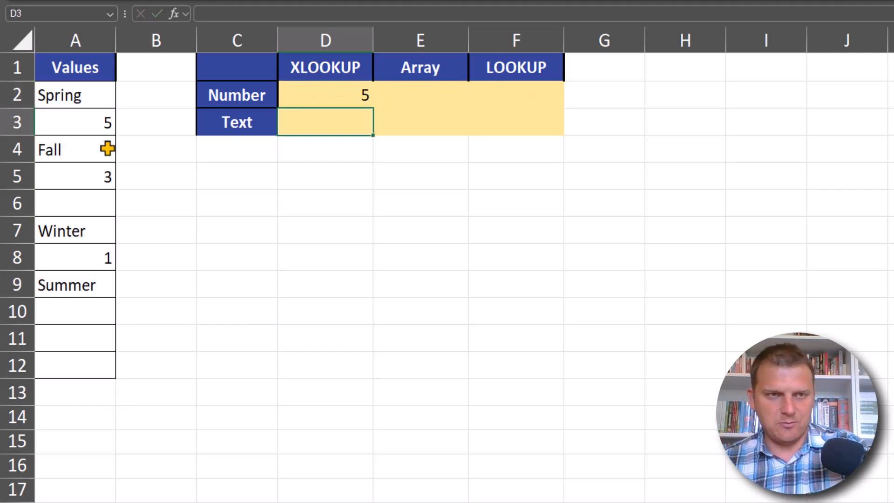
drag(119, 127, 149, 145)
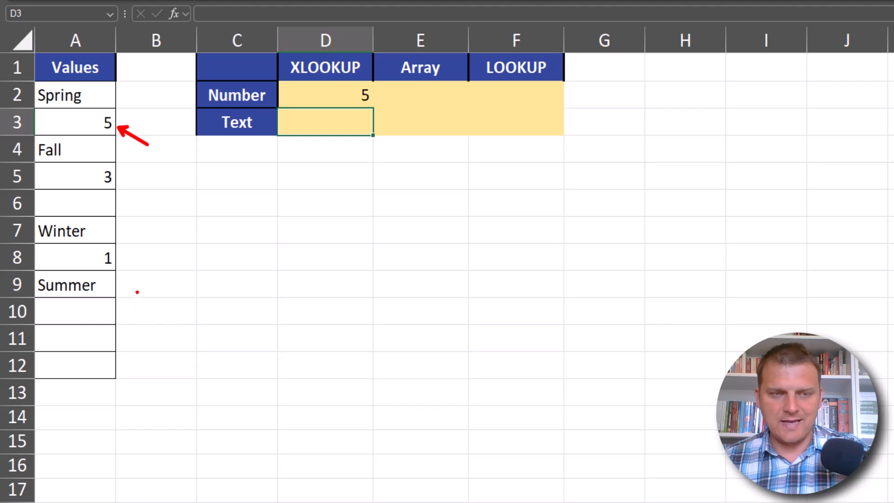
drag(119, 261, 156, 293)
key(Escape)
- Set the search mode of the XLOOKUP formula in D2 to -1 (last-to-first) and check it against cell A8
click(308, 92)
key(F2)
key(BackSpace)
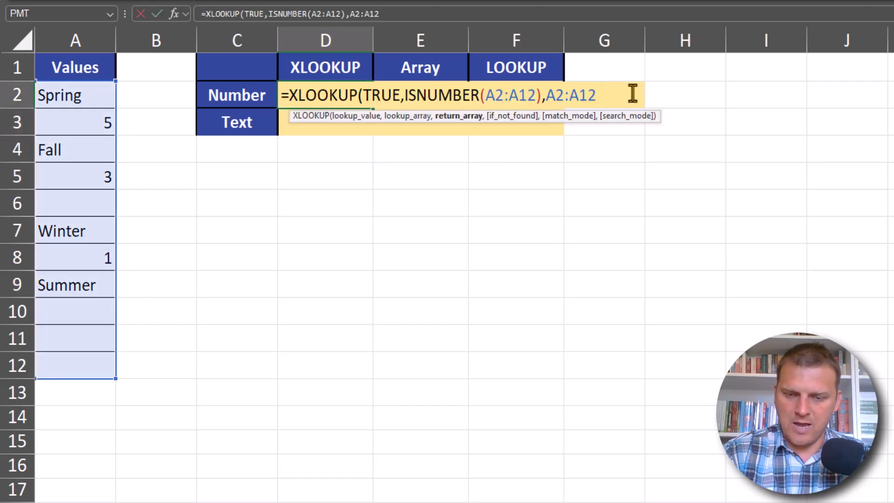
text(,,)
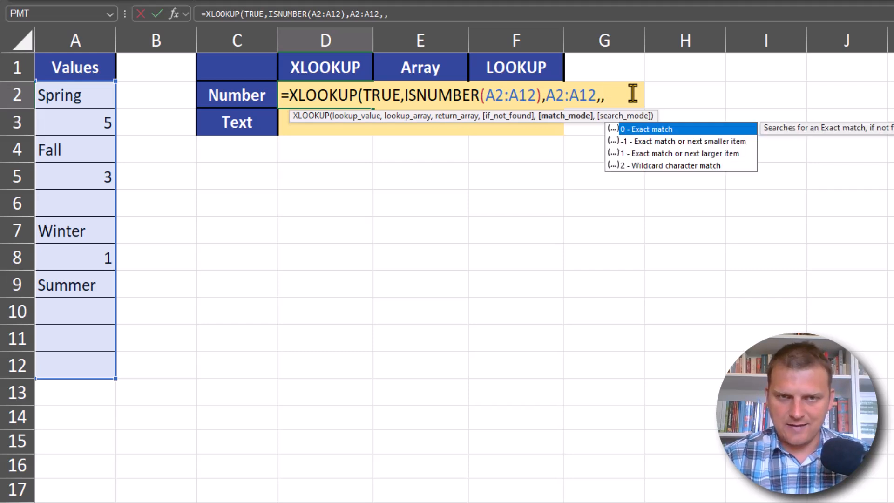
text(,)
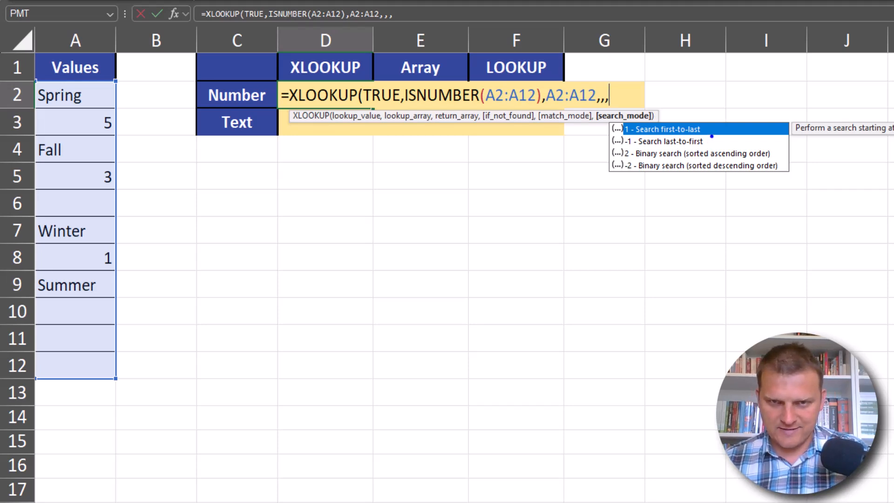
drag(707, 139, 739, 142)
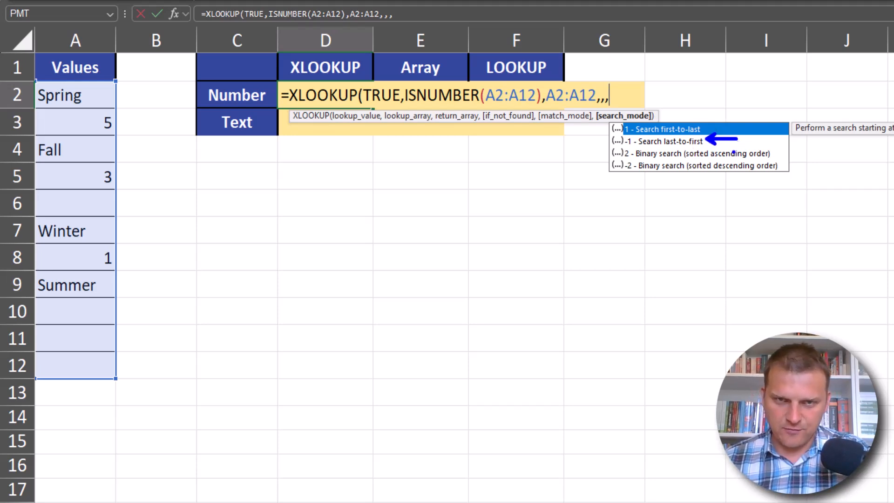
key(Escape)
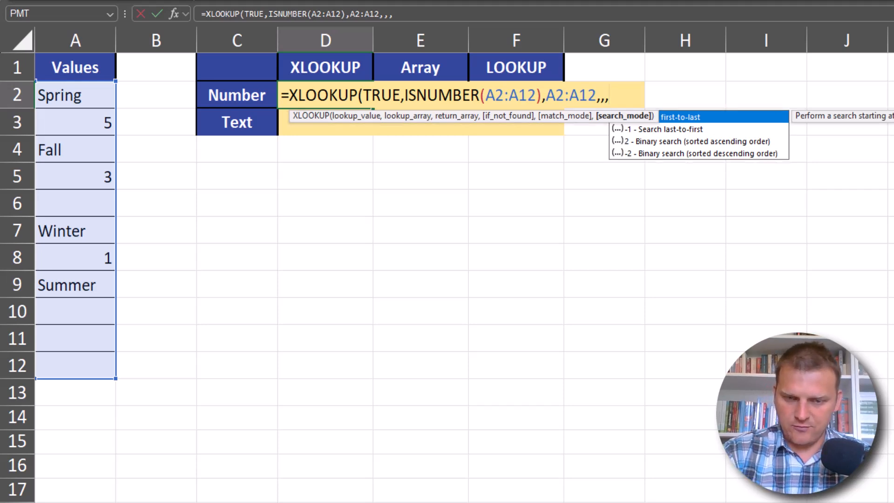
text(-1))
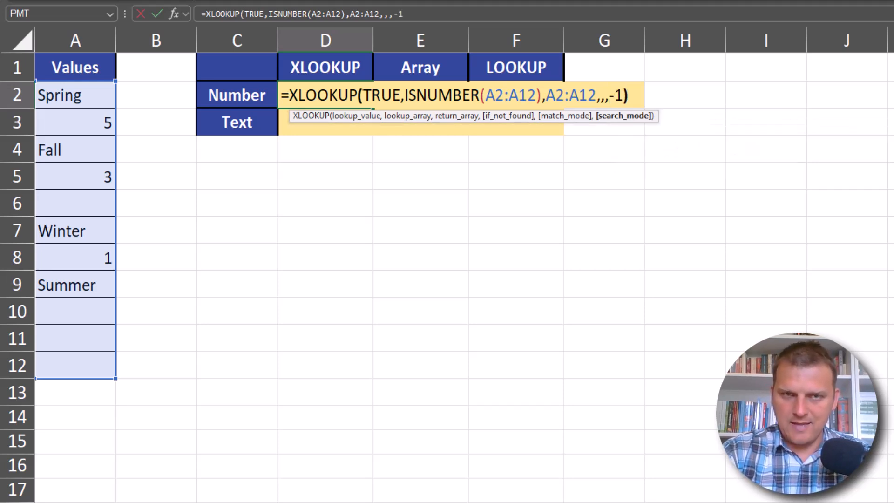
key(Return)
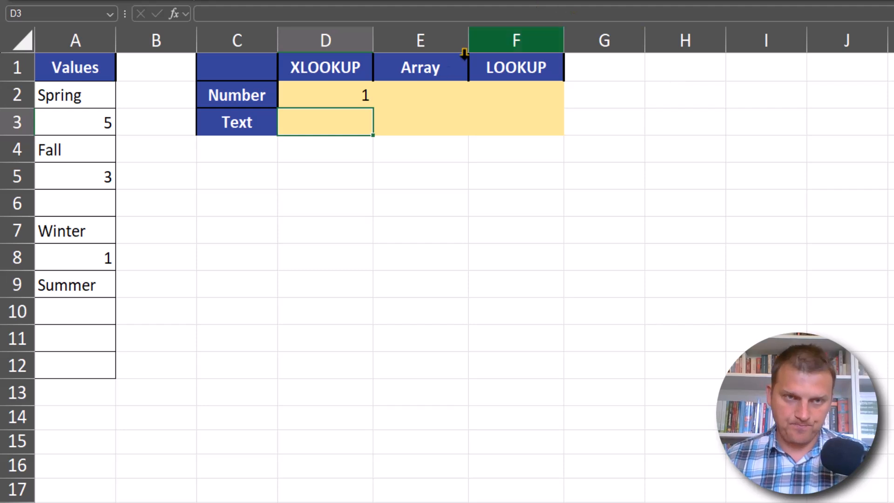
click(332, 92)
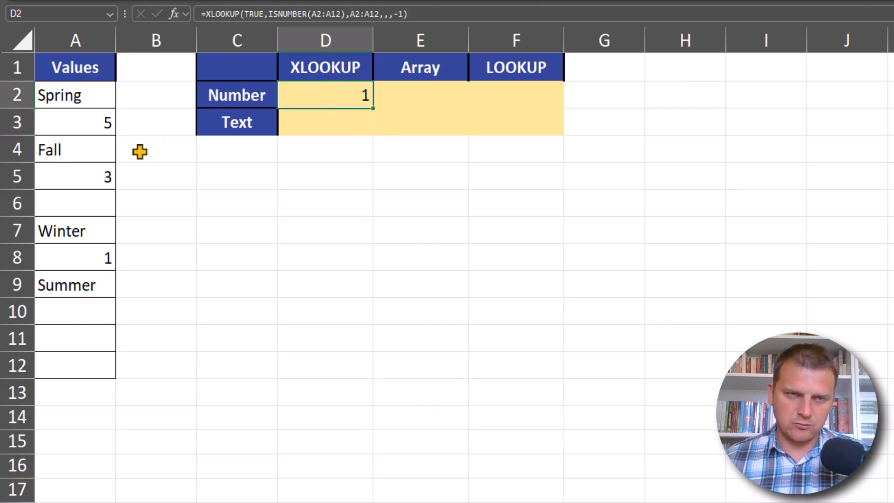
click(85, 260)
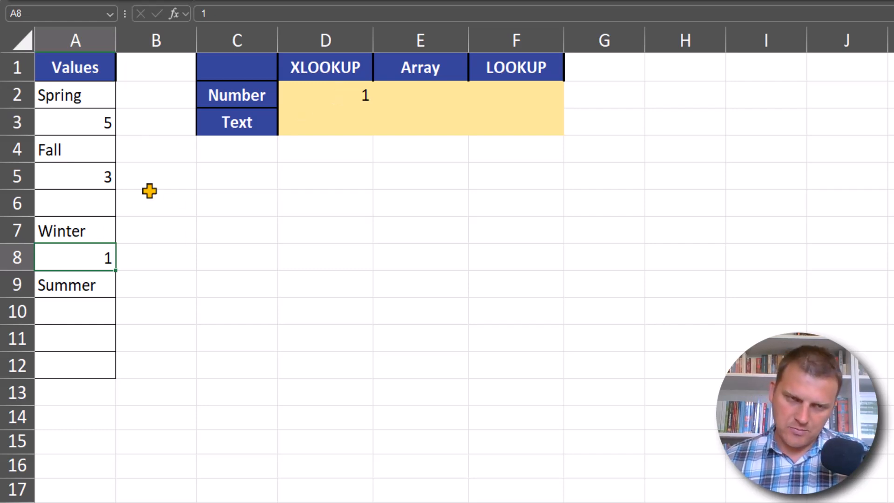
- Copy the XLOOKUP formula text from D2 into D3 and replace ISNUMBER with ISTEXT
click(317, 96)
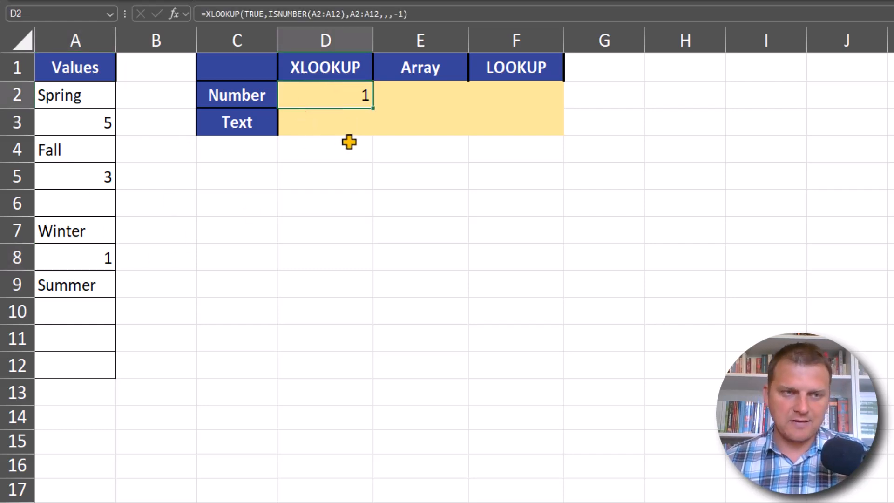
key(F2)
drag(281, 95, 647, 62)
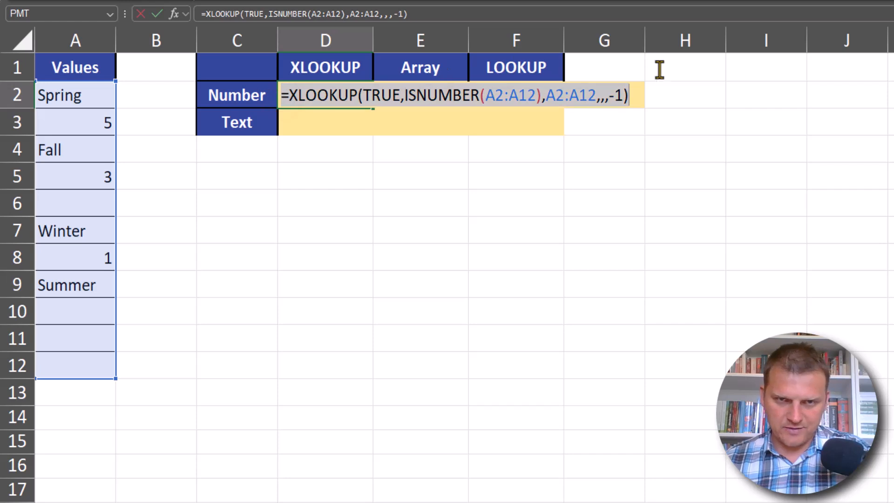
key(ctrl+c)
key(Escape)
click(323, 120)
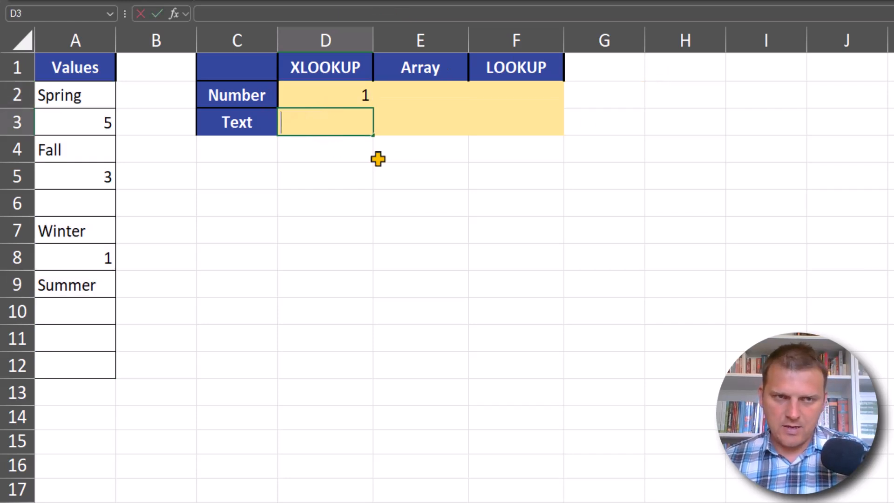
key(F2)
key(ctrl+v)
double_click(437, 124)
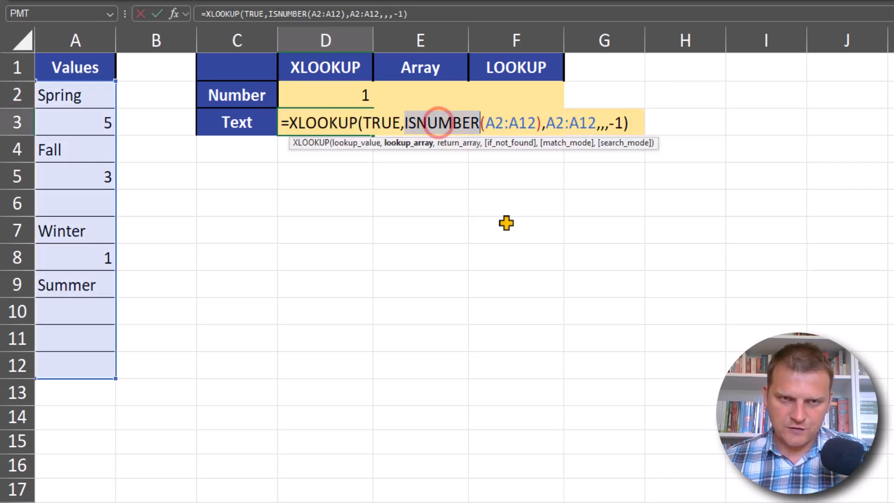
text(istext)
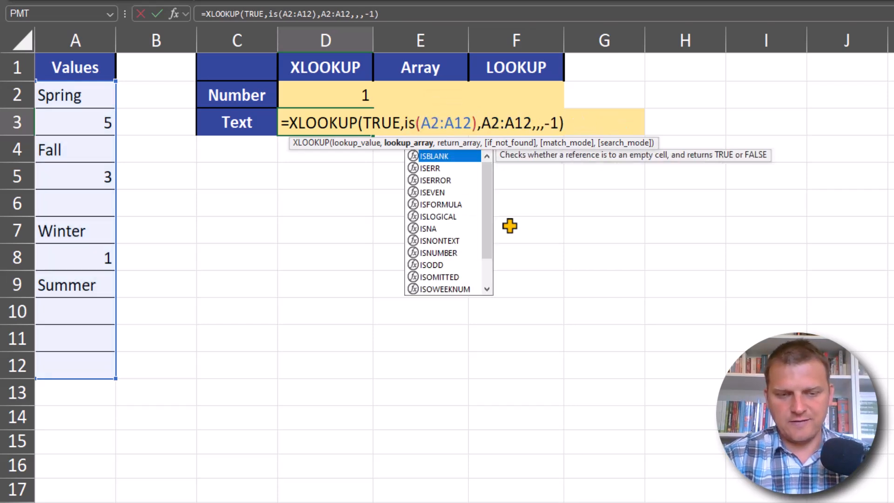
key(Return)
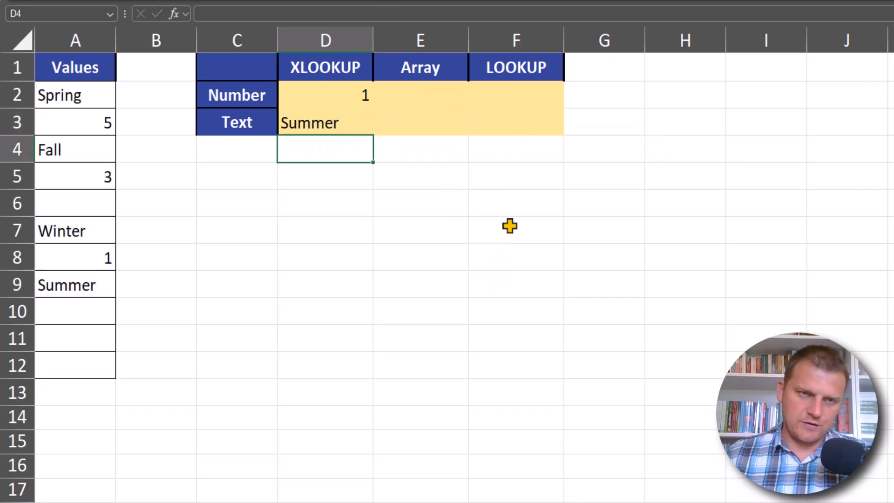
- Review the formulas in D2 and D3, then test the text lookup by clearing A9 and undoing the deletion
click(315, 94)
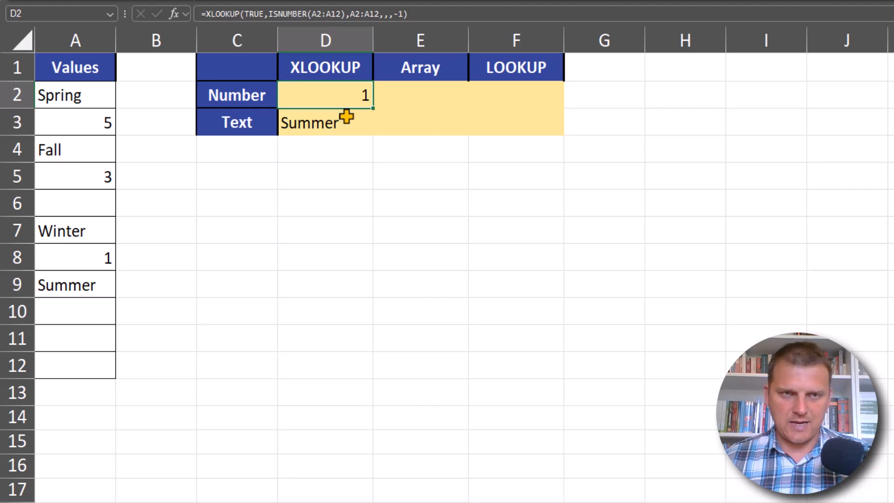
click(348, 114)
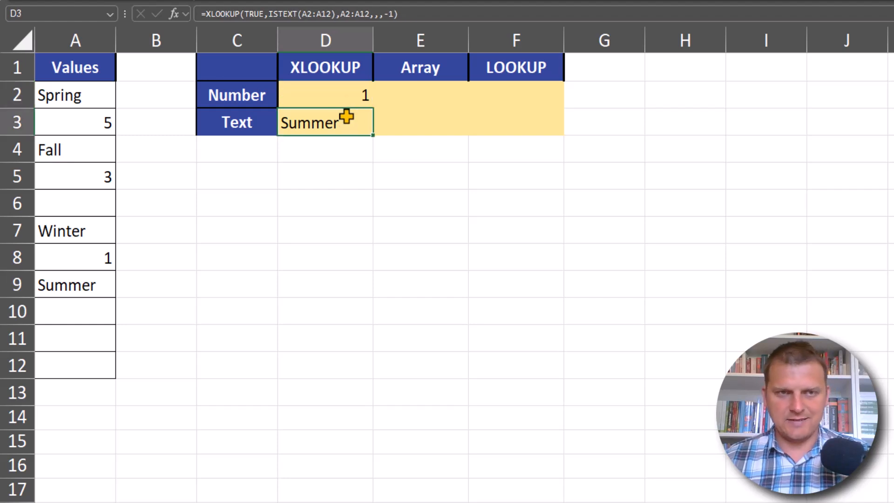
click(100, 285)
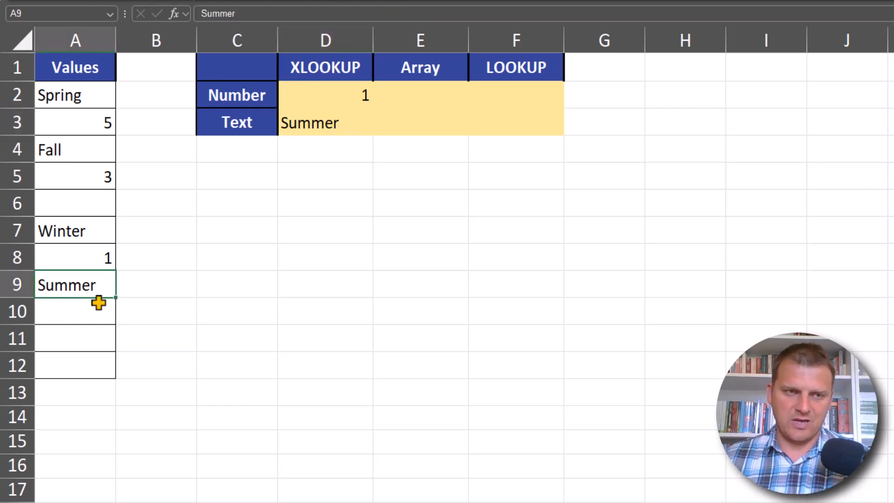
key(Delete)
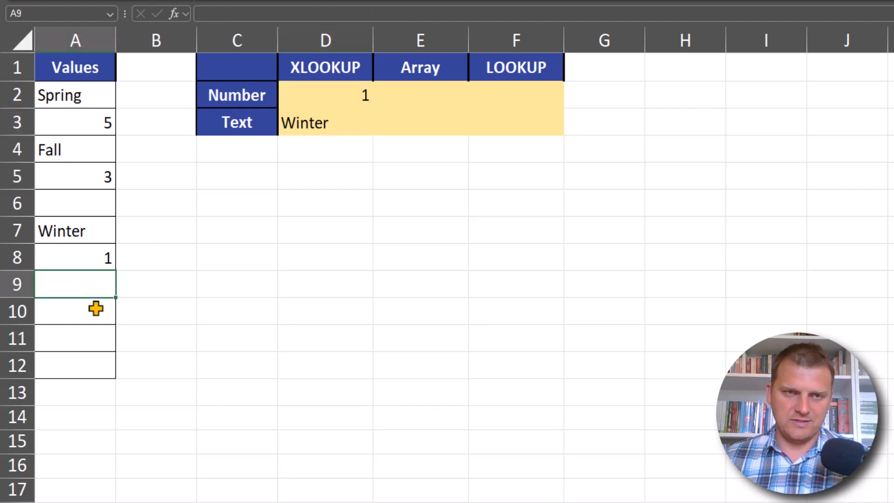
click(340, 123)
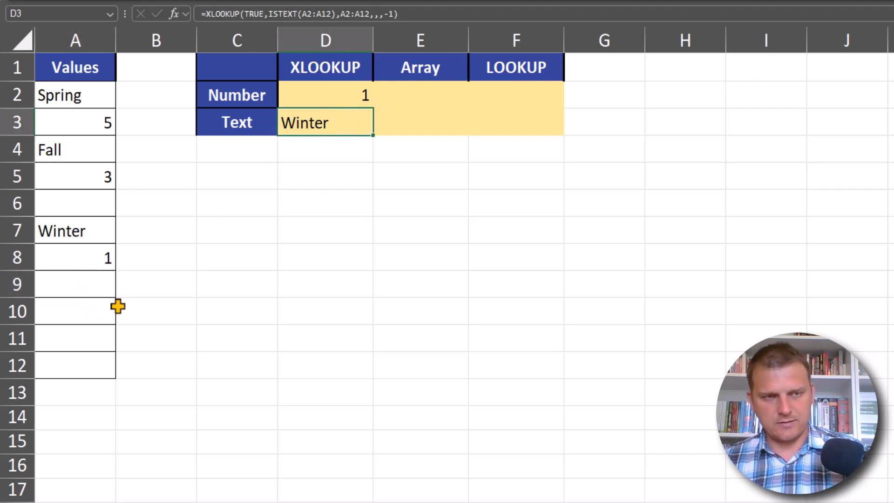
key(ctrl+z)
- Enter 8 in cell A11 and check the number lookup in D2
click(98, 337)
text(8)
click(175, 313)
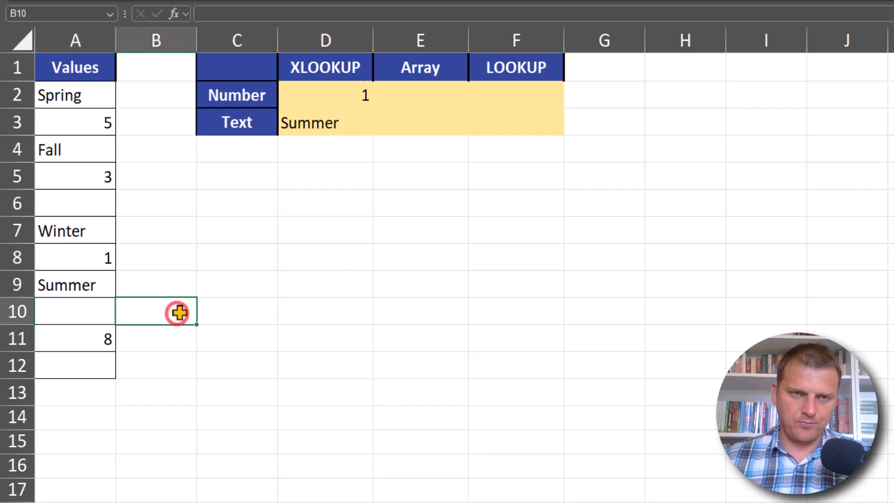
click(340, 95)
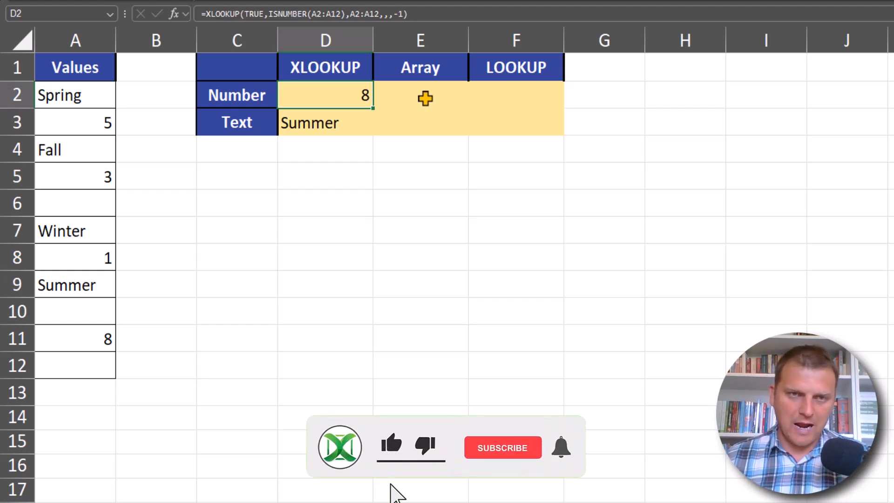
- Enter the formula =ISNUMBER(A2:A12) in cell E2
click(425, 98)
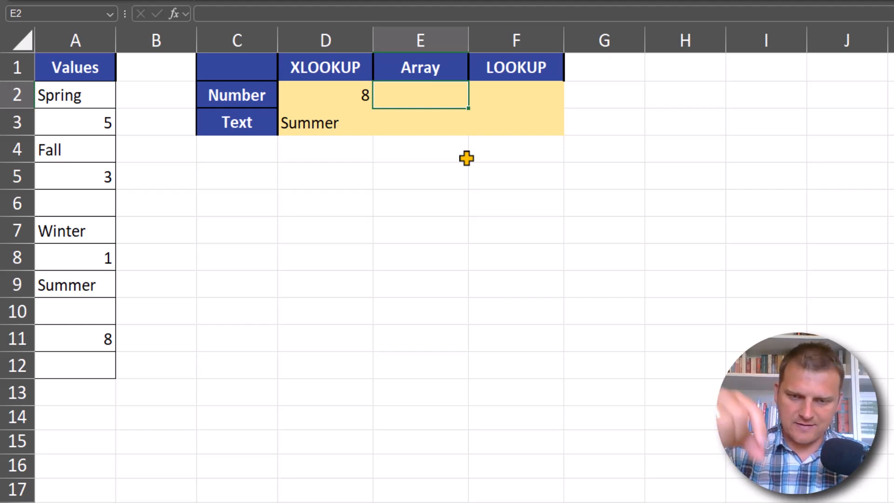
text(=)
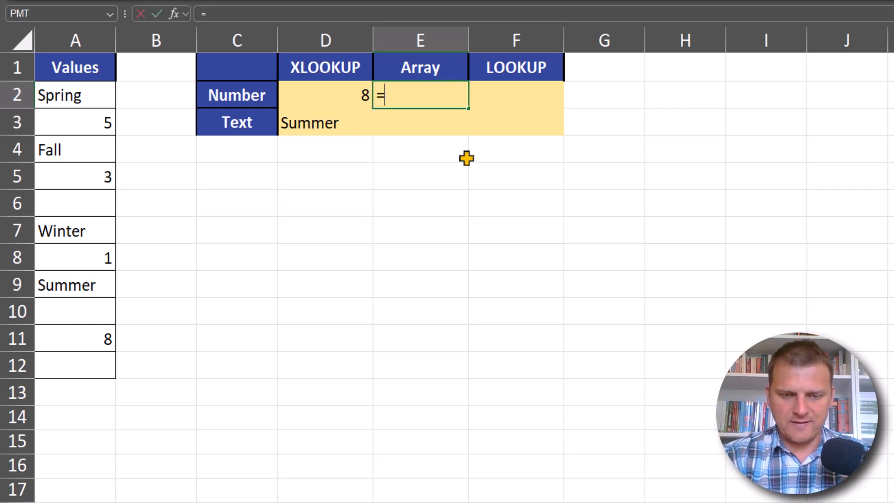
text(isn)
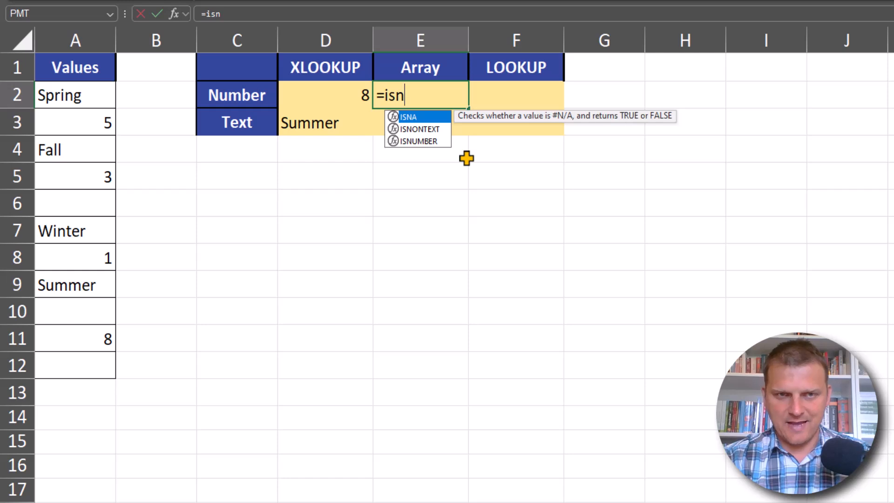
text(u)
key(Tab)
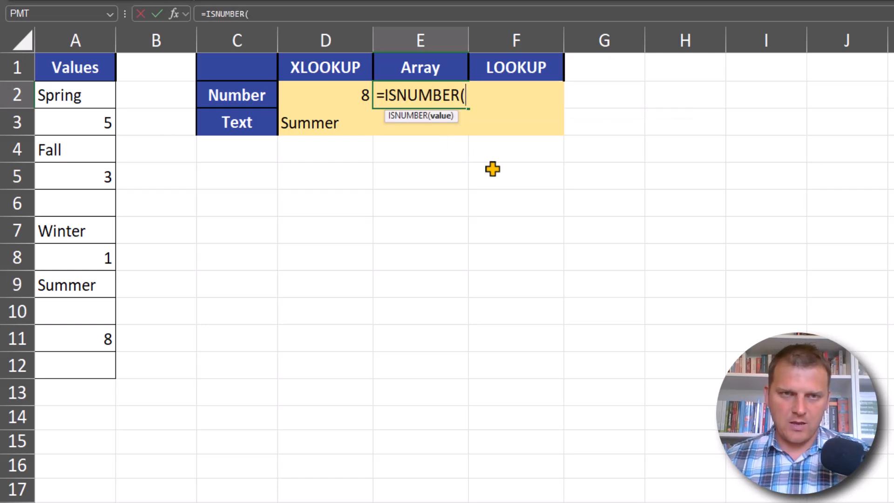
drag(90, 93, 88, 361)
text())
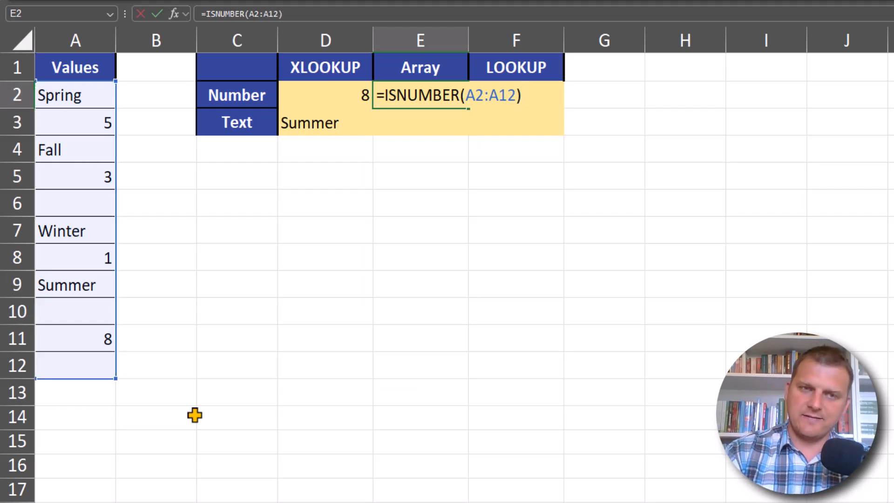
key(Return)
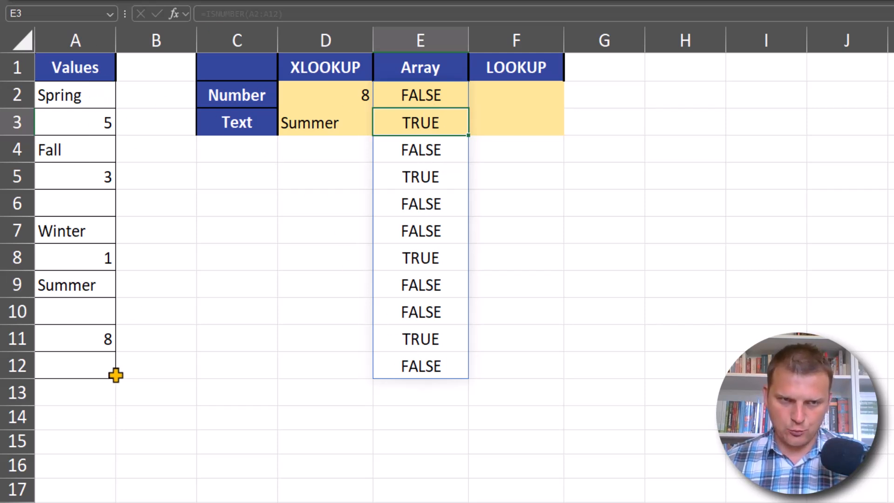
- Compare the spilled ISNUMBER results in column E with the evaluated lookup_array argument in D2, leaving the XLOOKUP formula unedited
click(443, 94)
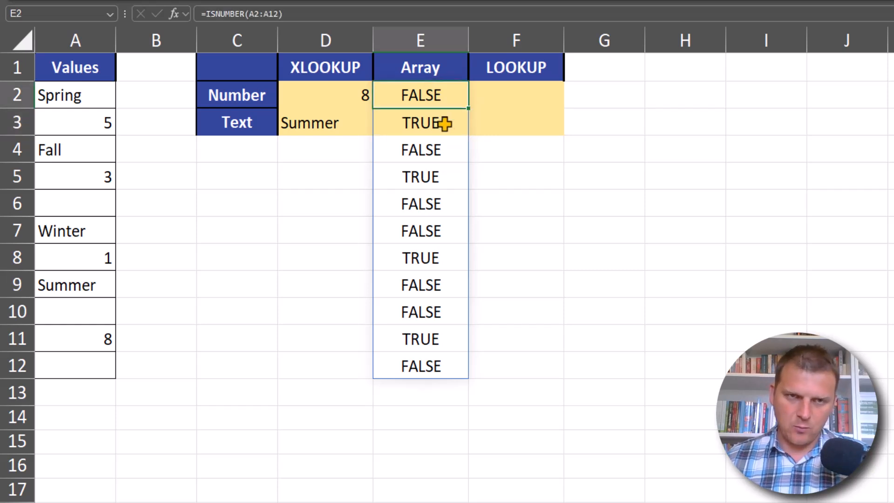
click(446, 123)
double_click(353, 98)
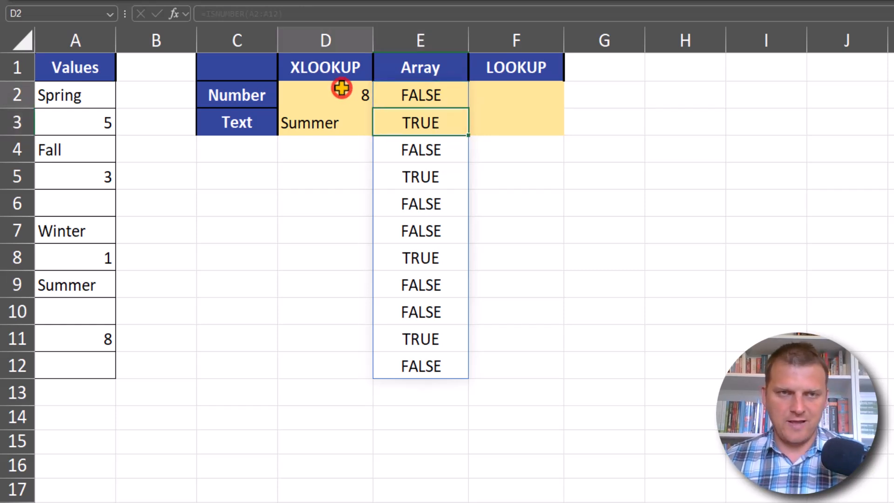
click(409, 95)
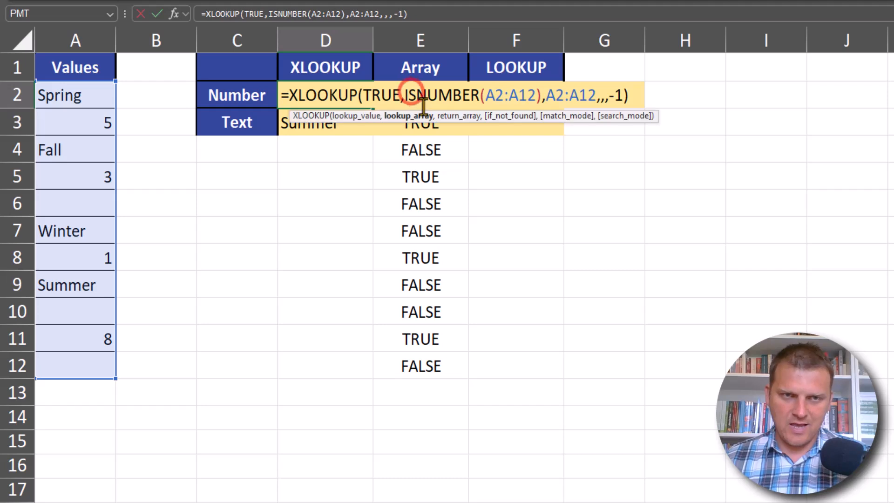
click(398, 116)
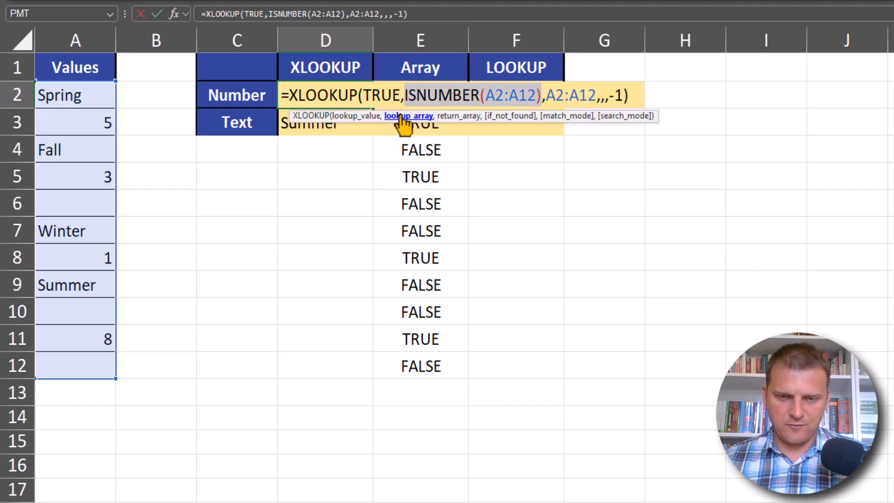
key(F9)
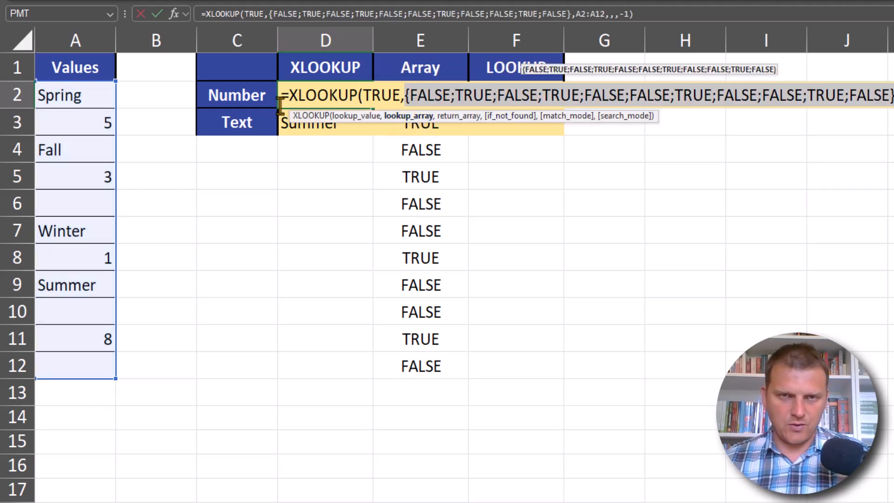
key(ctrl+z)
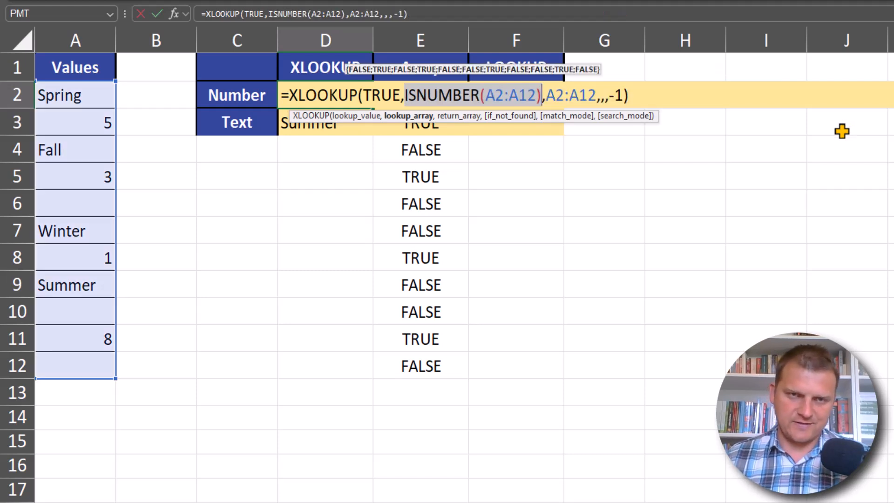
key(Escape)
- Wrap the ISNUMBER formula in E2 in an IF function so that ISNUMBER(A2:A12) serves as its logical test
click(431, 96)
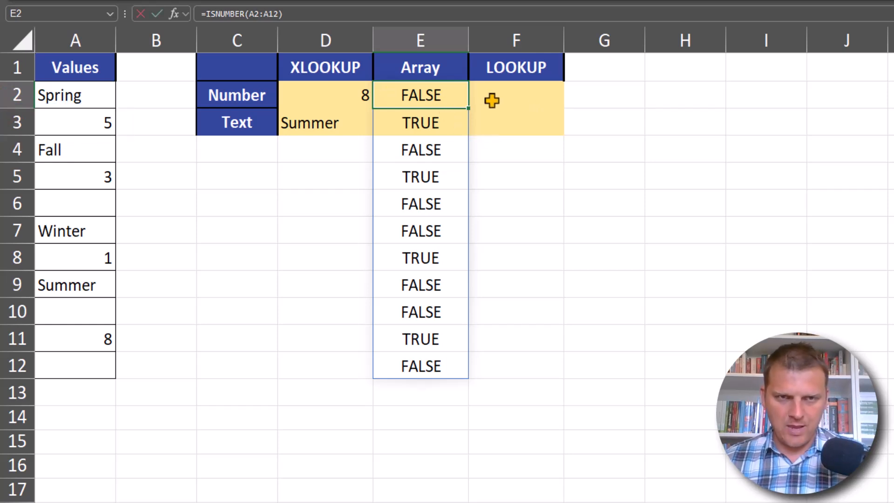
double_click(422, 104)
click(386, 97)
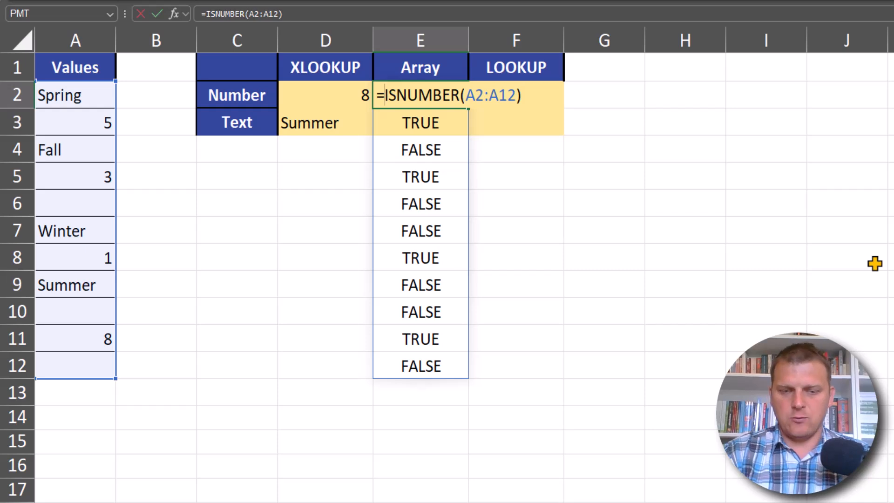
text(je)
key(BackSpace)
key(BackSpace)
text(if)
key(Tab)
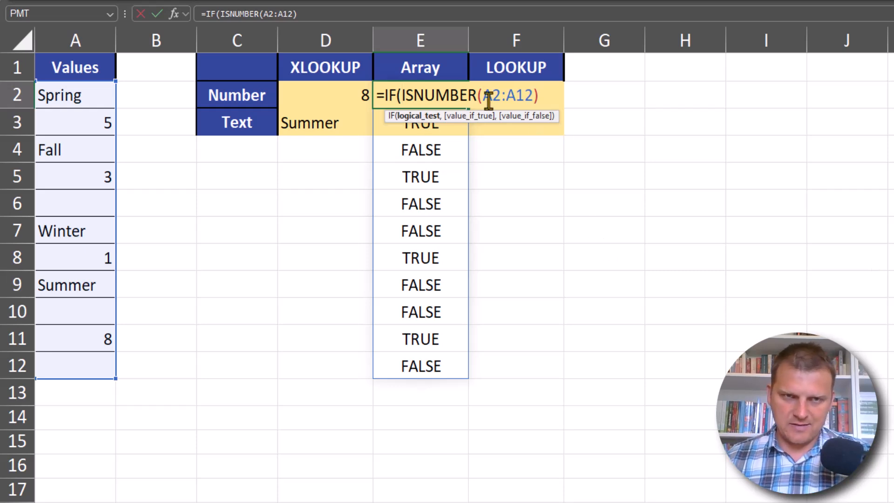
click(539, 97)
text(),)
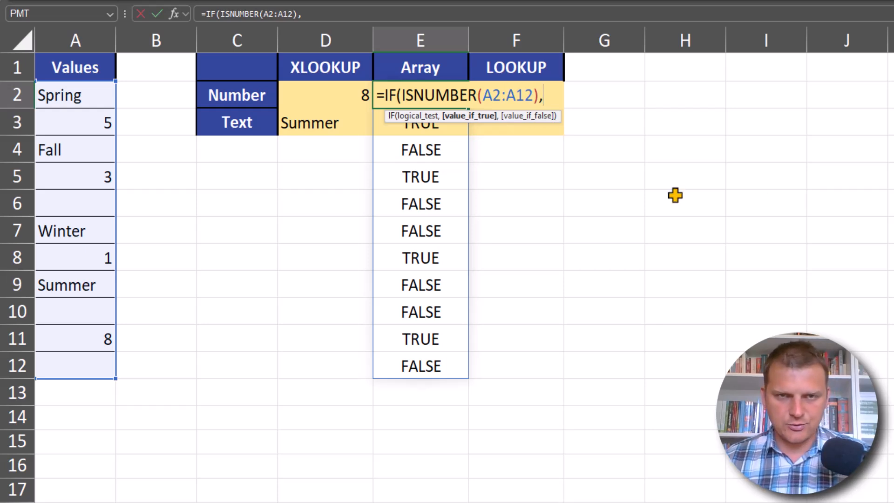
- Add ROW(A2:A12) as the value_if_true argument of the IF formula in E2
text(row)
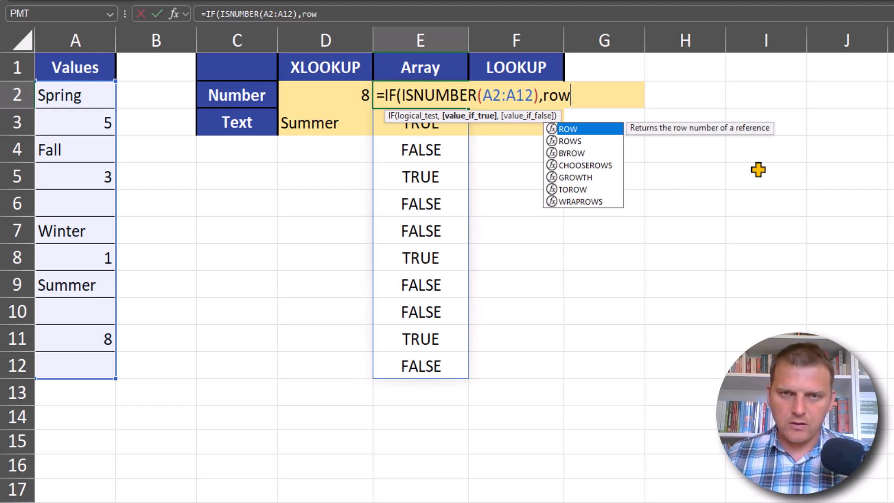
key(Tab)
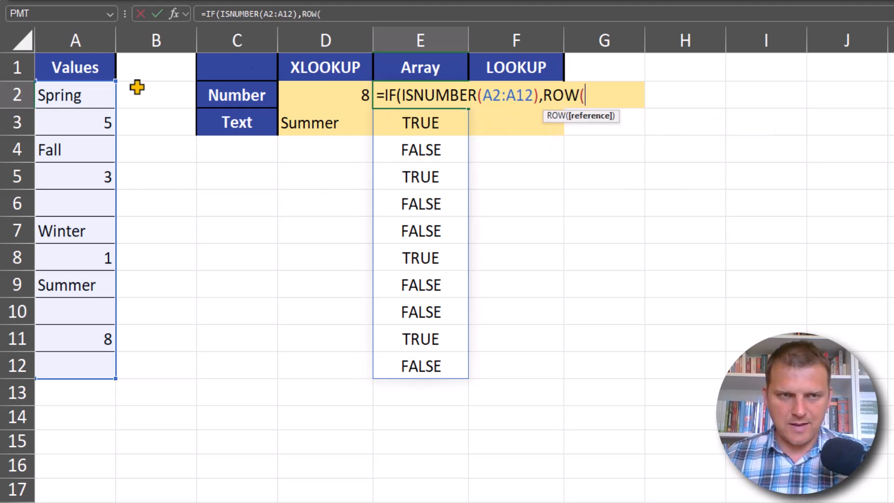
click(81, 92)
drag(83, 309, 86, 358)
text())
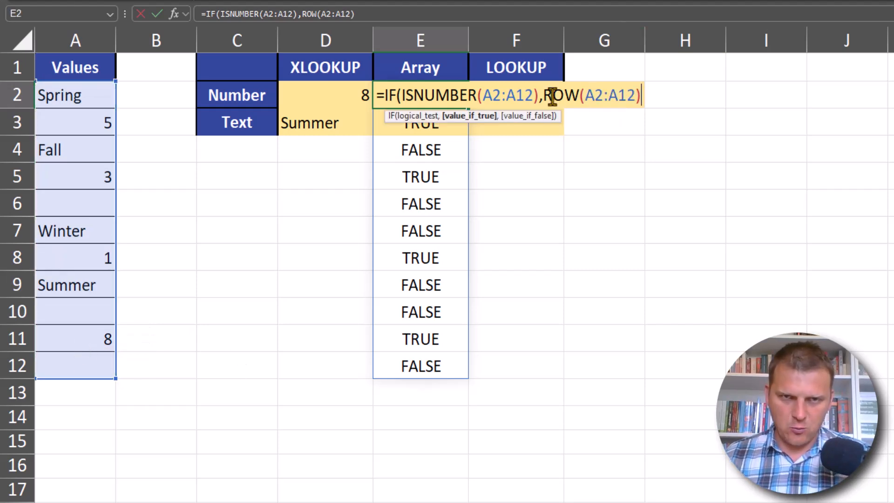
- Preview the array produced by ROW(A2:A12) inside the E2 formula, and restore the expression
click(472, 116)
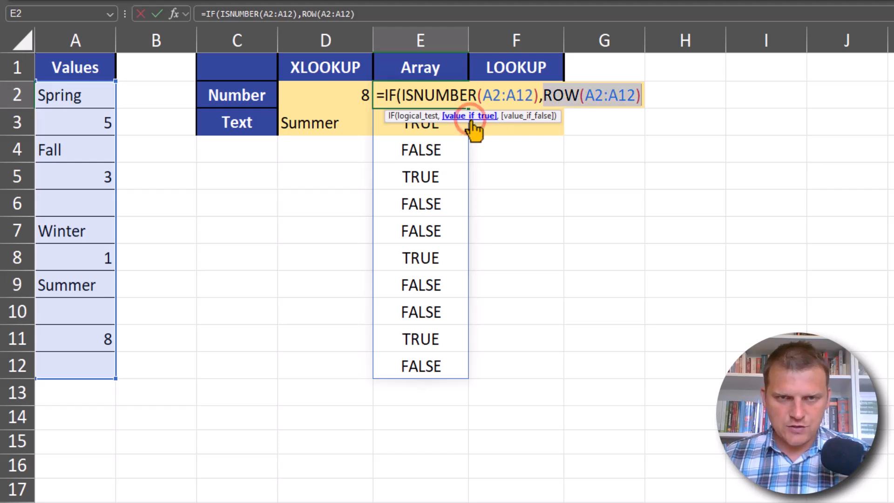
key(F9)
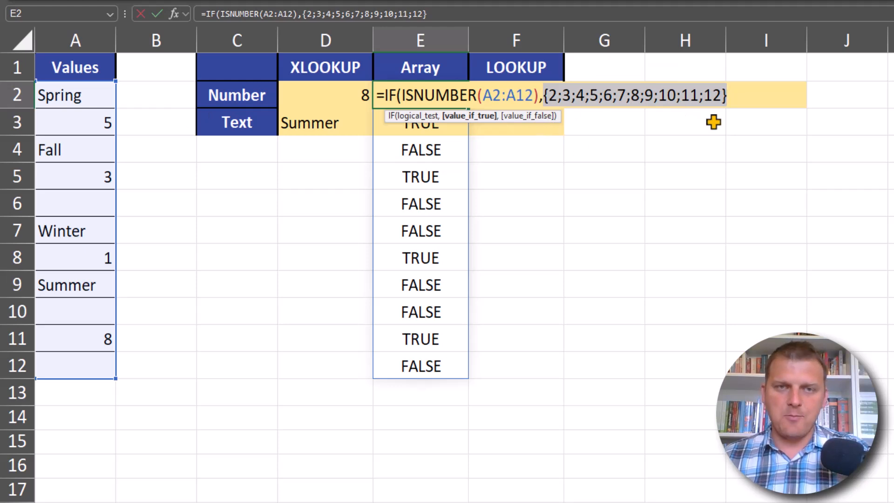
key(ctrl+z)
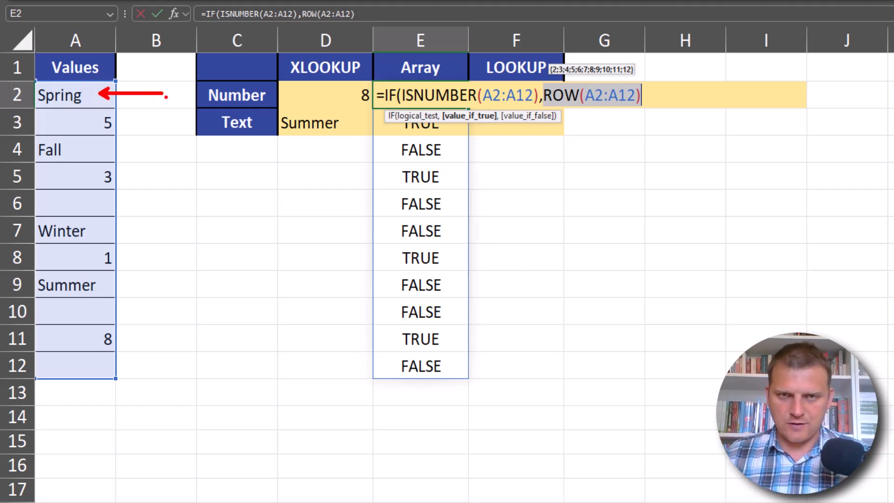
- Subtract ROW(A1) from ROW(A2:A12) in the value_if_true argument of the E2 formula
click(659, 93)
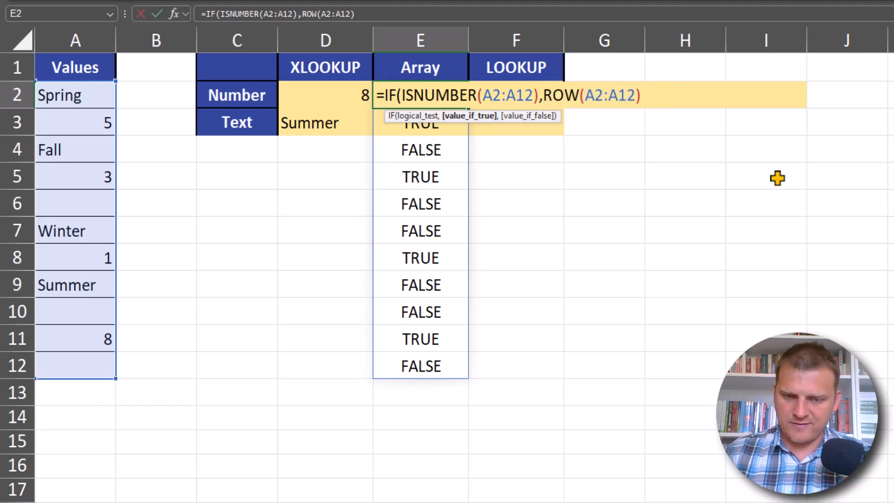
text(-r)
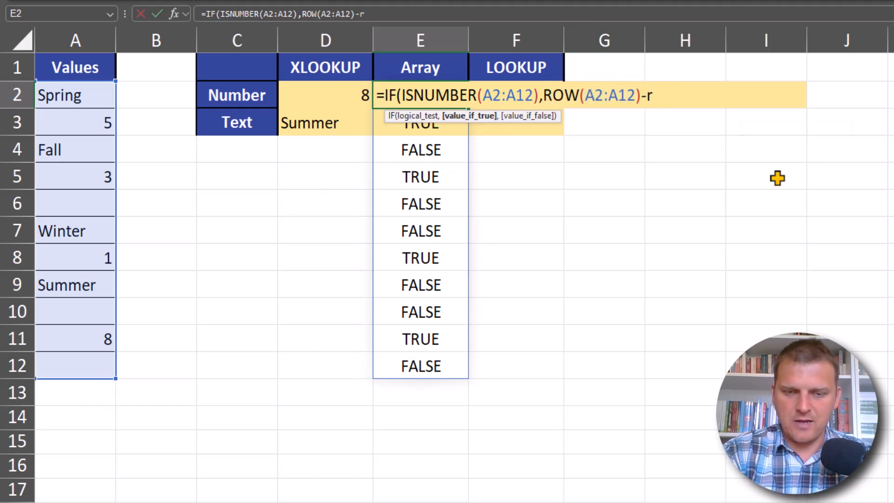
text(ow()
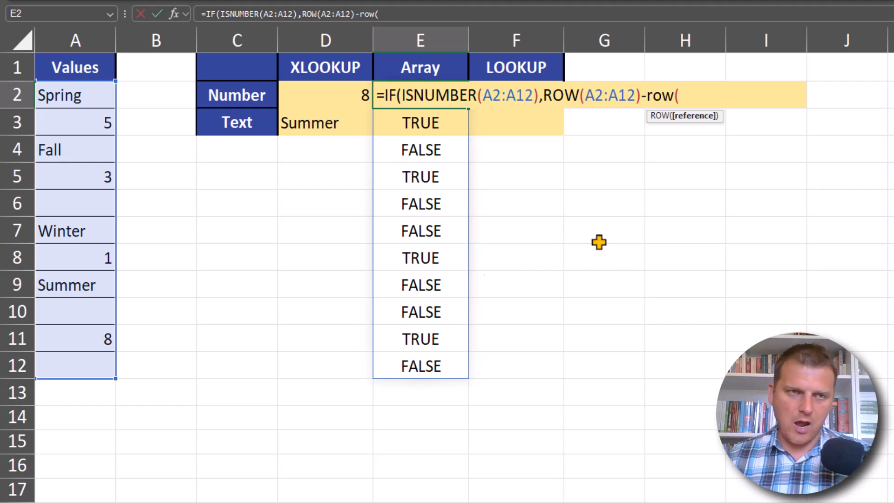
click(73, 65)
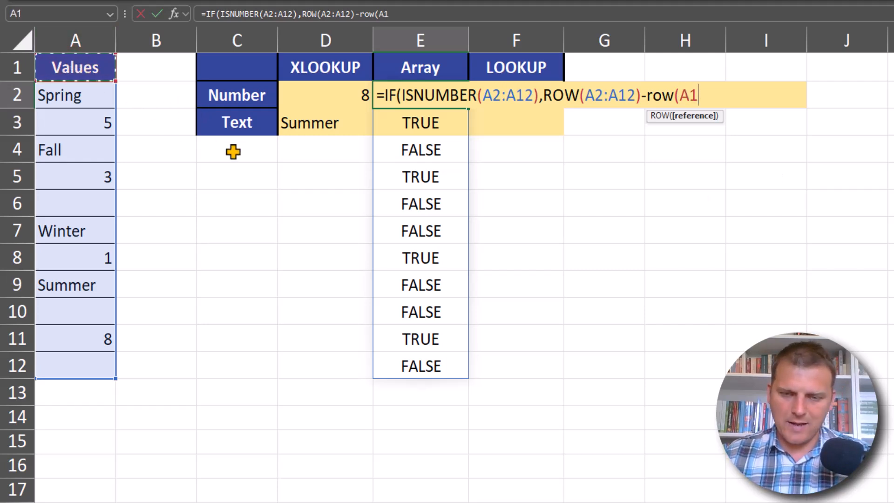
text())
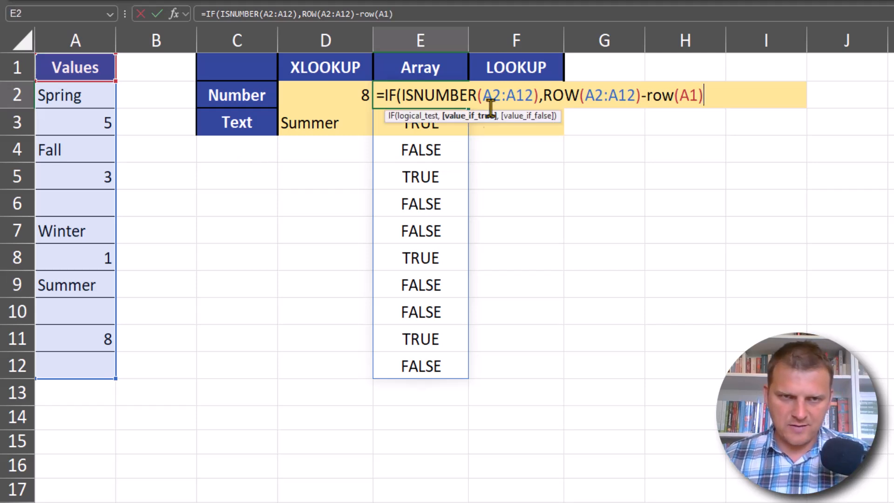
- Preview the array produced by ROW(A2:A12)-ROW(A1) inside the E2 formula, and restore the expression
click(471, 116)
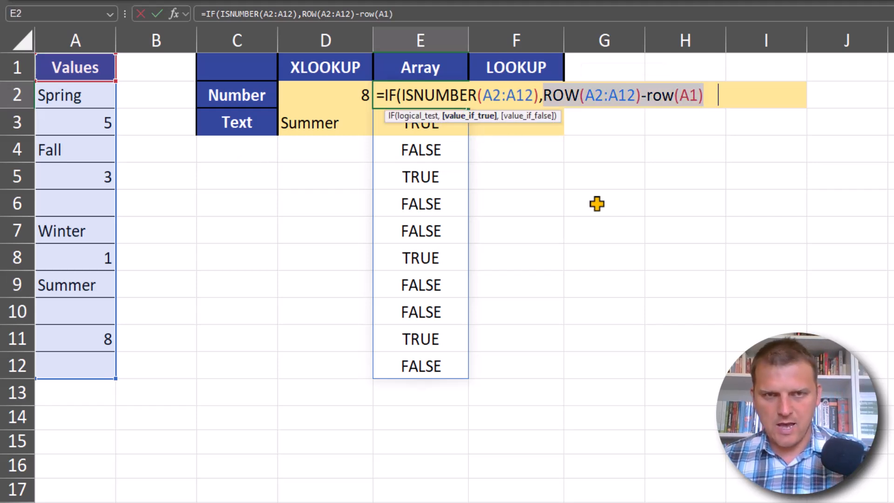
key(F9)
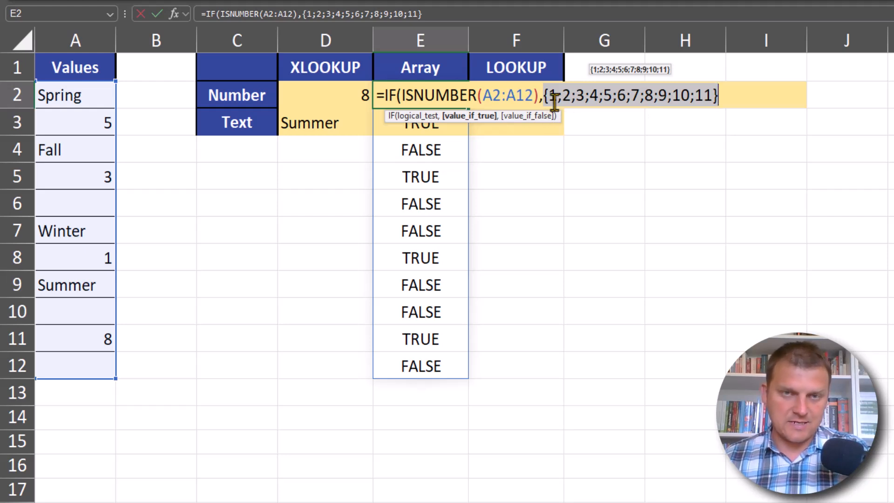
key(ctrl+z)
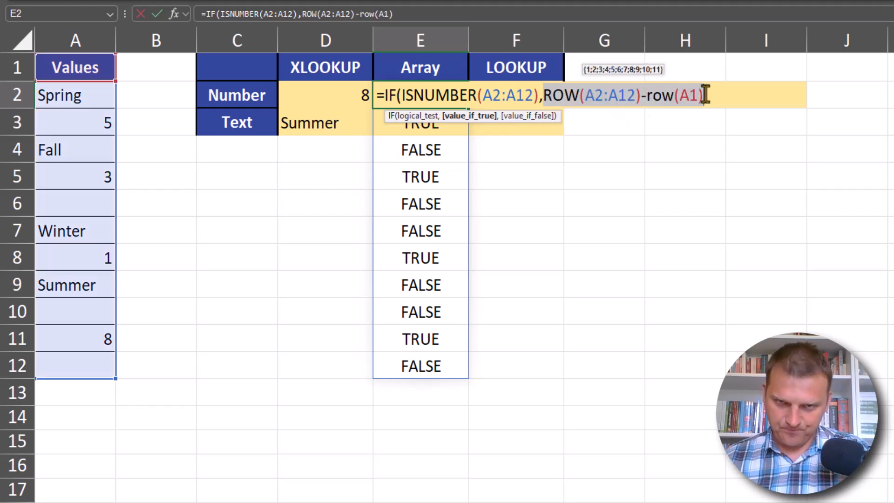
- Complete the formula =IF(ISNUMBER(A2:A12),ROW(A2:A12)-ROW(A1)) in E2 and inspect its spilled results in column E
click(706, 95)
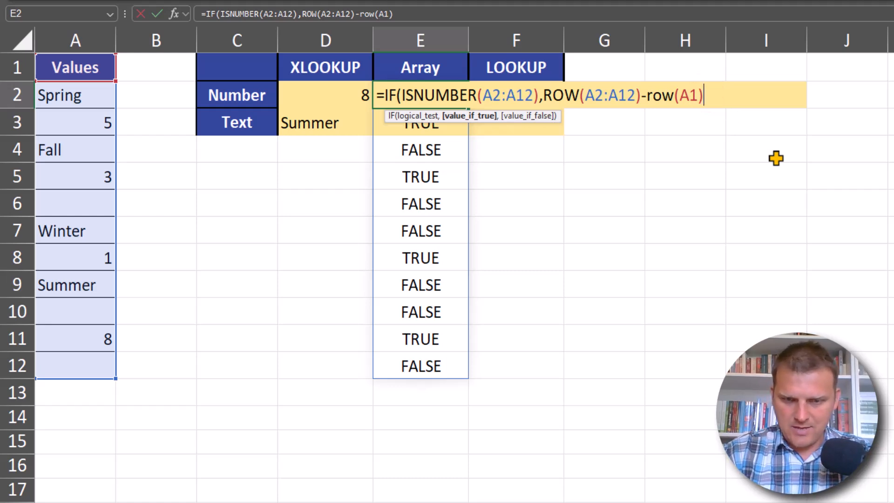
text())
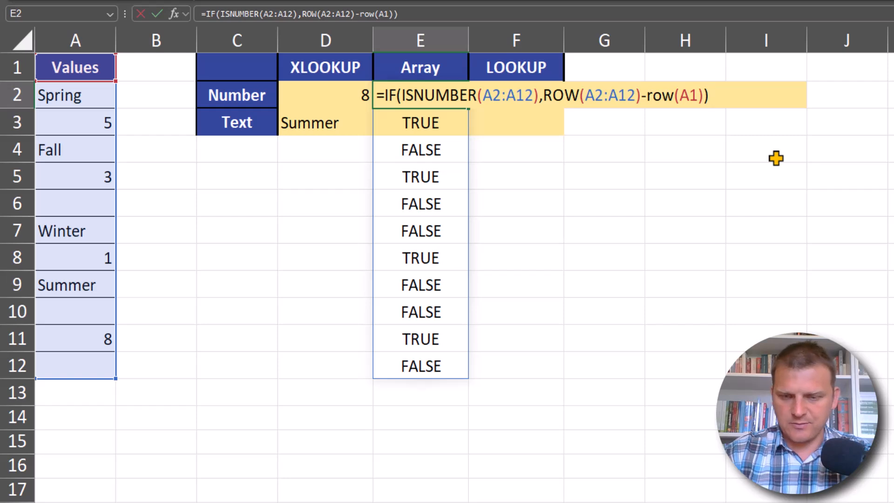
key(Return)
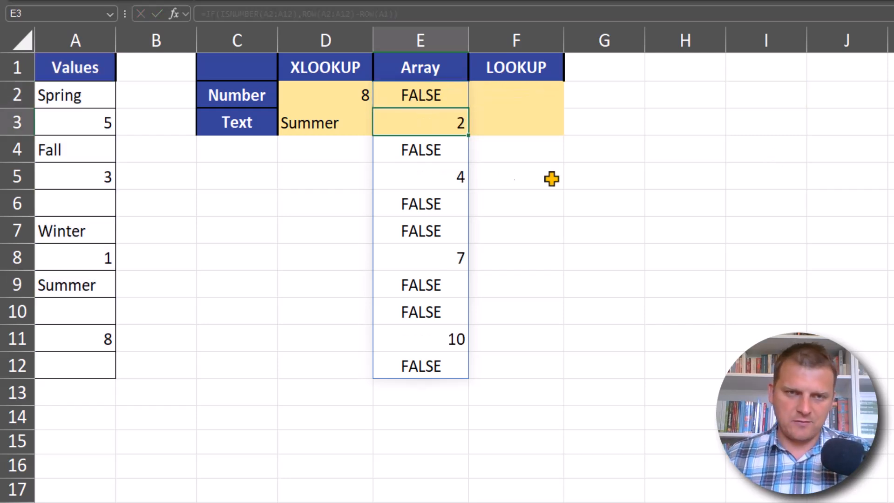
click(432, 93)
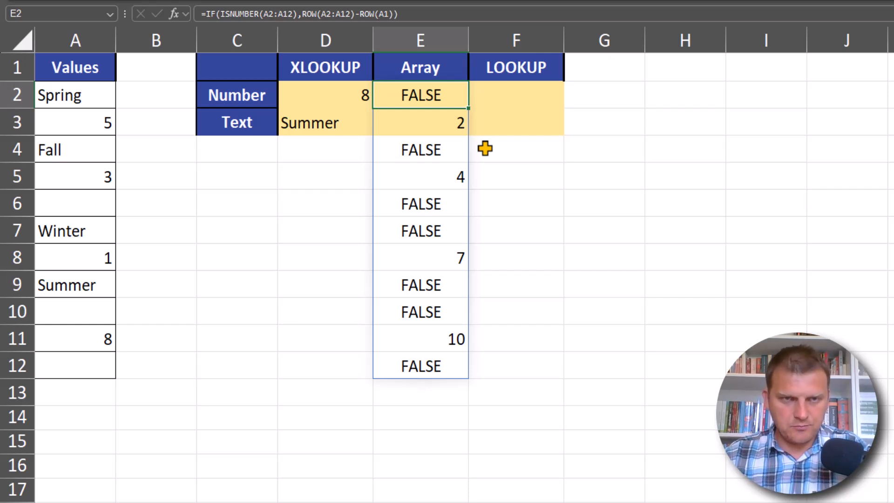
click(391, 123)
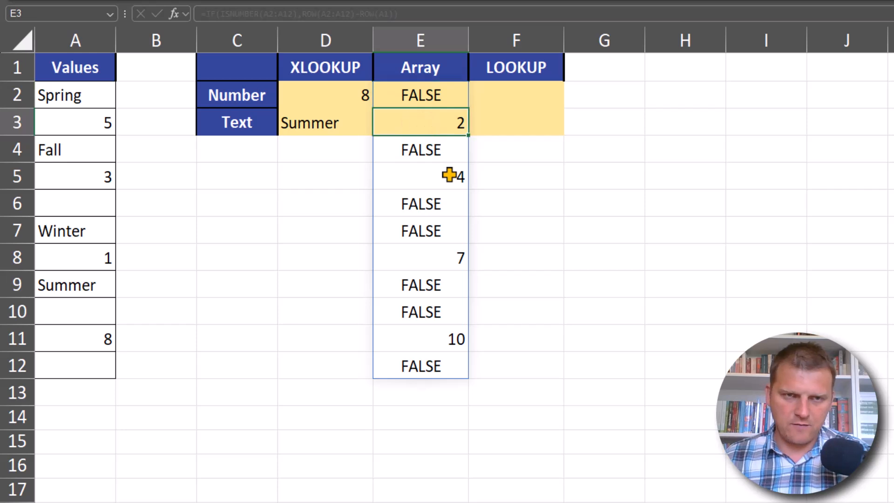
- Inspect the spilled relative row numbers in column E, from the start of the array down to the last numeric position in E11
click(399, 175)
click(448, 255)
click(455, 340)
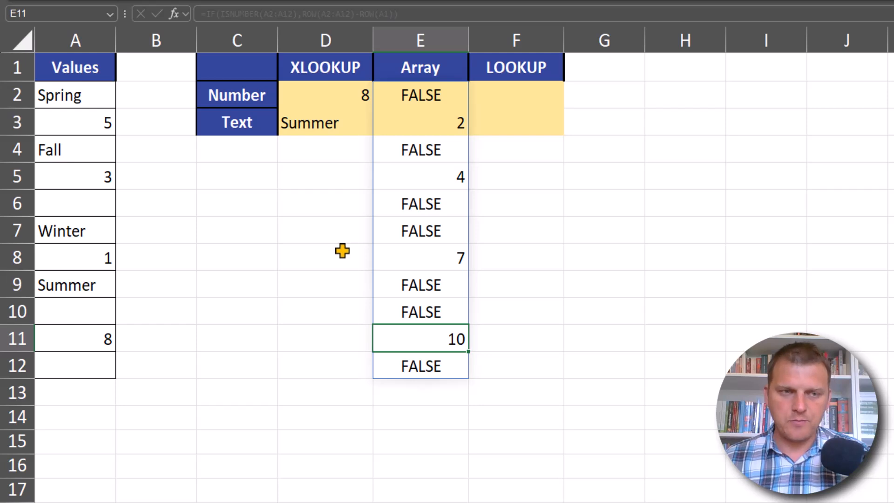
click(433, 95)
click(433, 339)
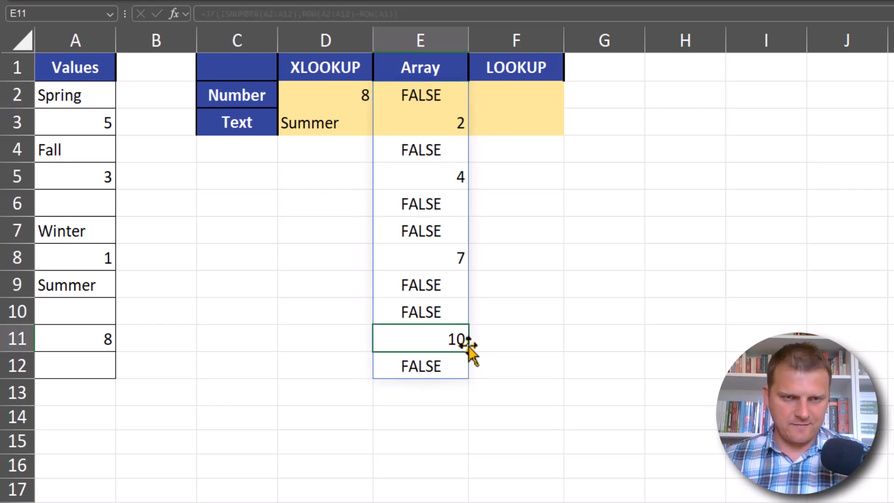
- Wrap the E2 formula in MAX, giving =MAX(IF(ISNUMBER(A2:A12),ROW(A2:A12)-ROW(A1)))
double_click(433, 85)
click(386, 95)
text(max(IF(ISNUMBER(A2:A12),ROW(A2:A12)-ROW(A1)
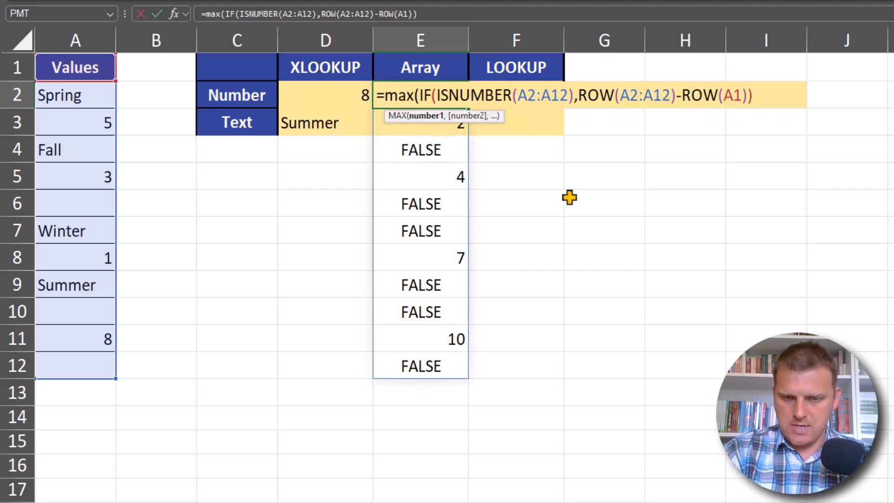
text())
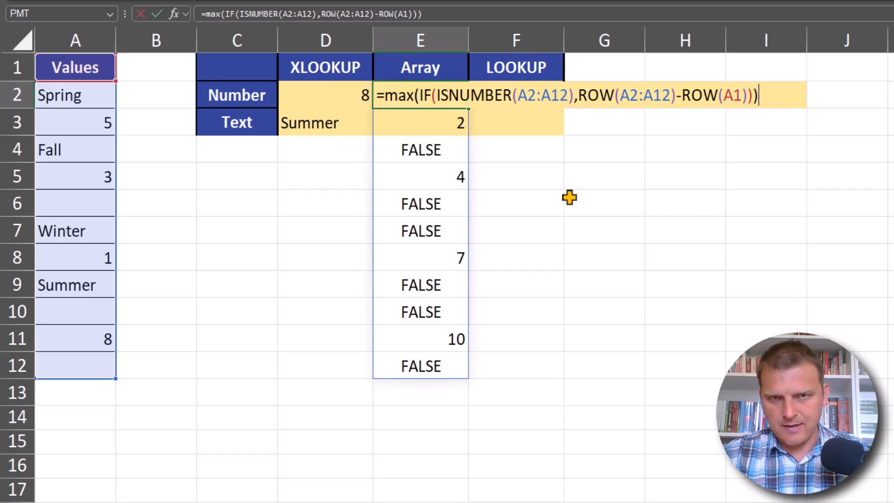
key(ctrl+shift+Return)
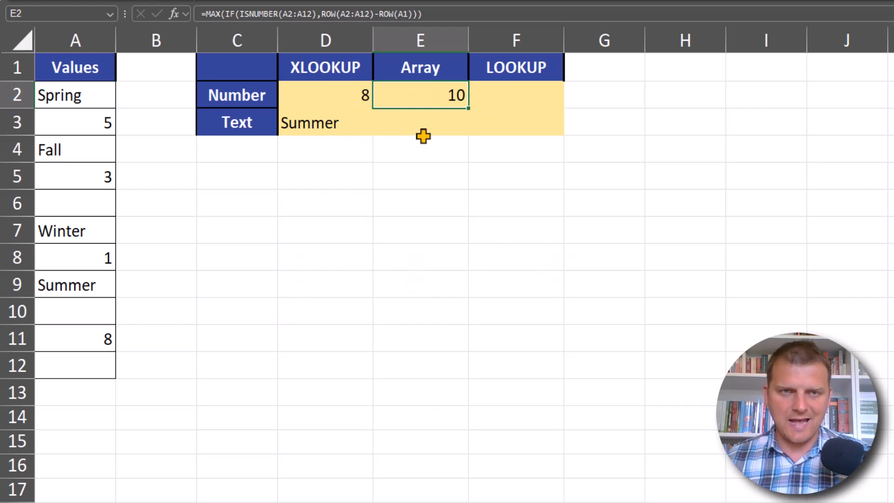
- Insert the INDEX function before MAX in the E2 formula, with A2:A12 as its array argument
key(F2)
click(384, 95)
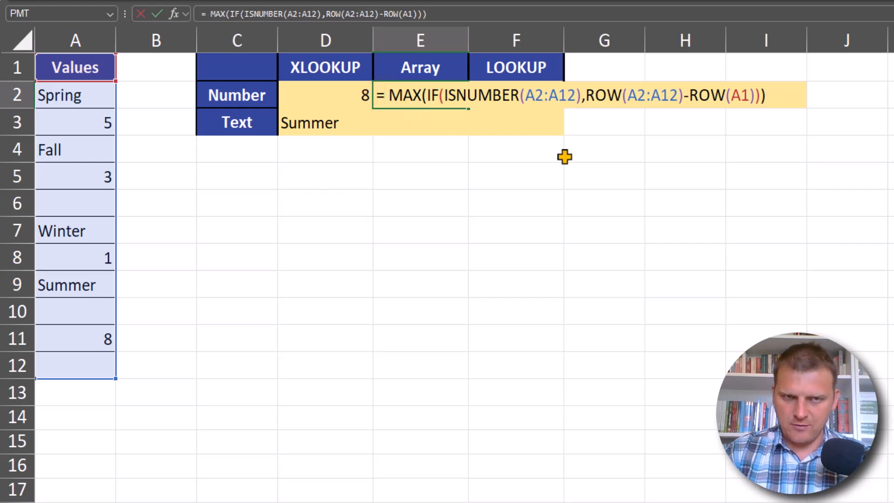
text(in)
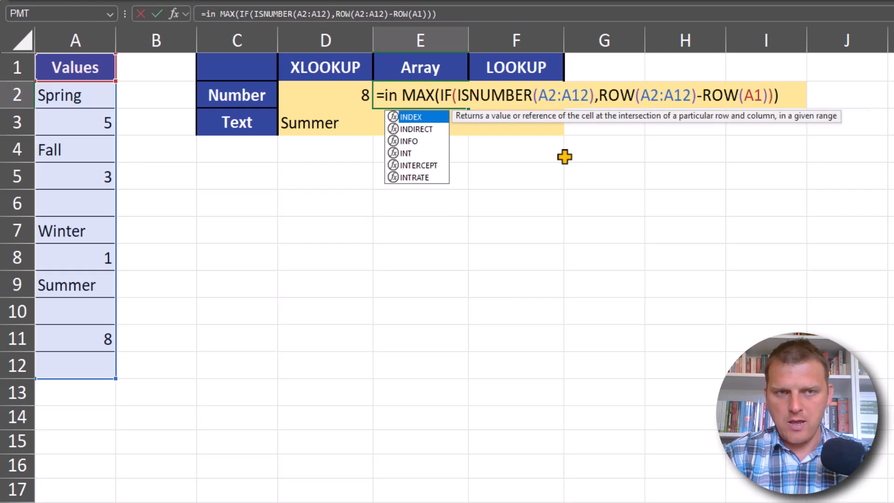
key(Tab)
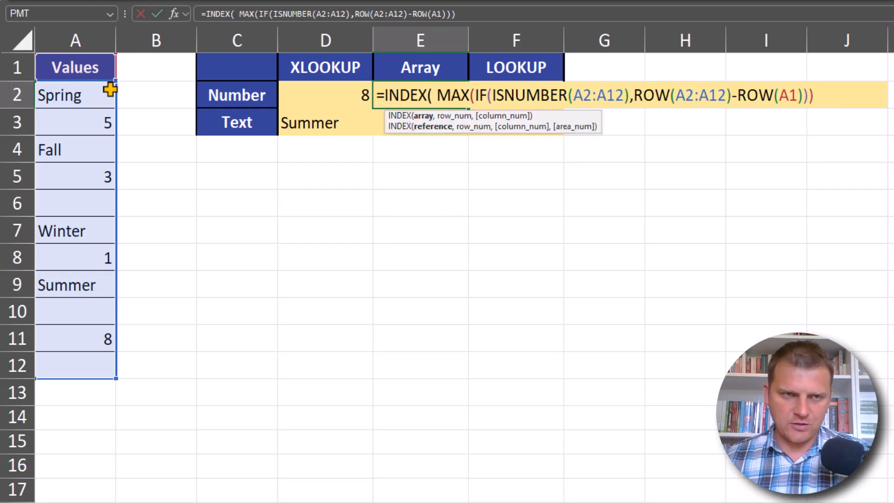
drag(80, 95, 81, 373)
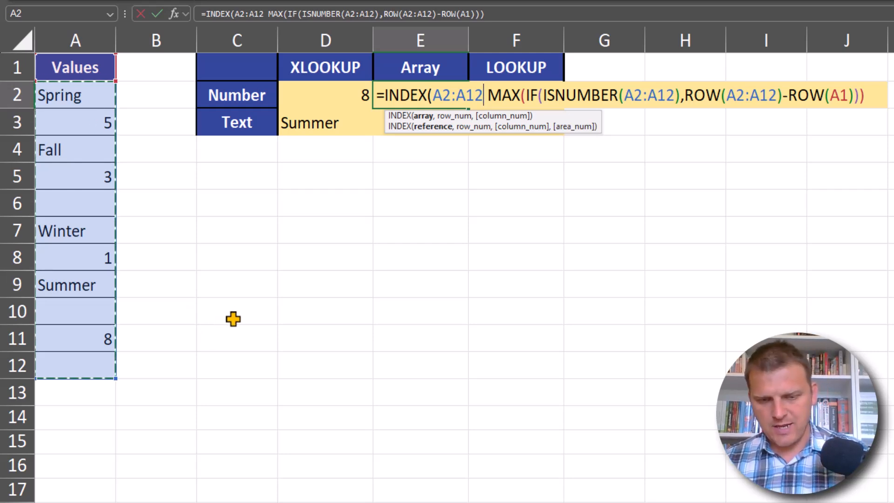
text(,)
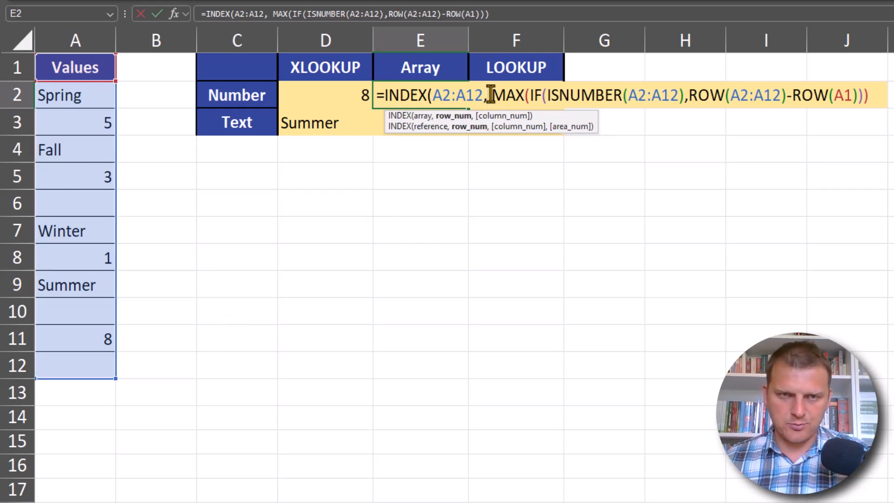
- Check that the MAX expression is the row_num argument, close the INDEX function and enter E2 as an array formula
click(452, 116)
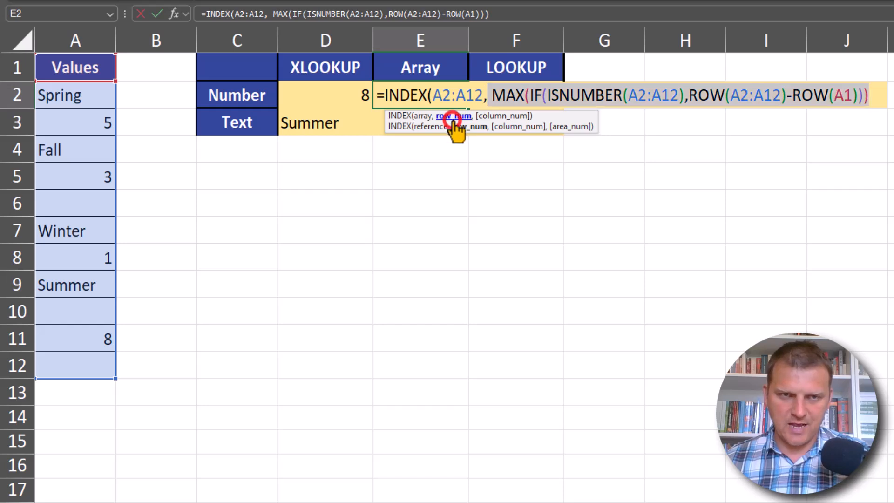
click(878, 94)
text())
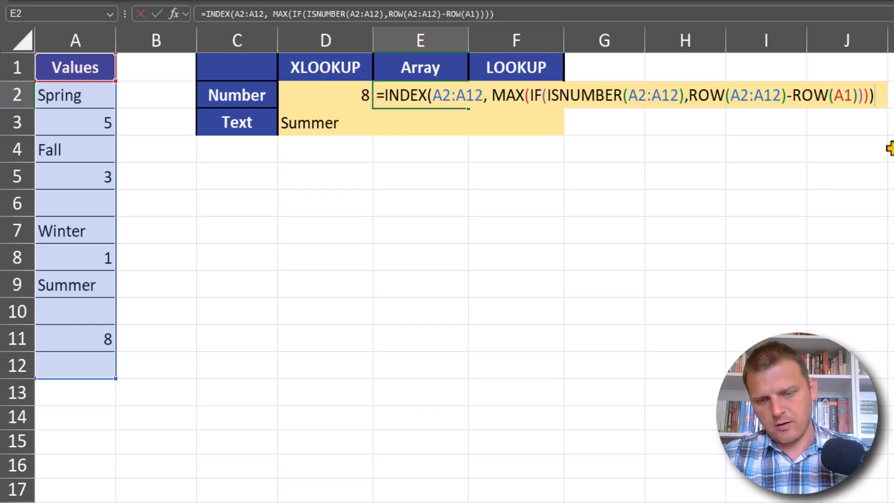
key(ctrl+shift+Return)
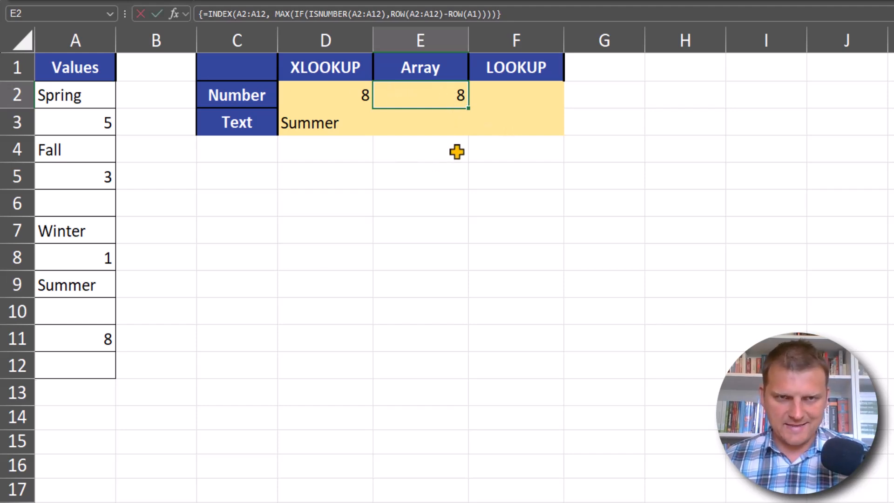
- Copy the full INDEX formula text from E2 into cell E3
double_click(394, 96)
drag(375, 96, 881, 96)
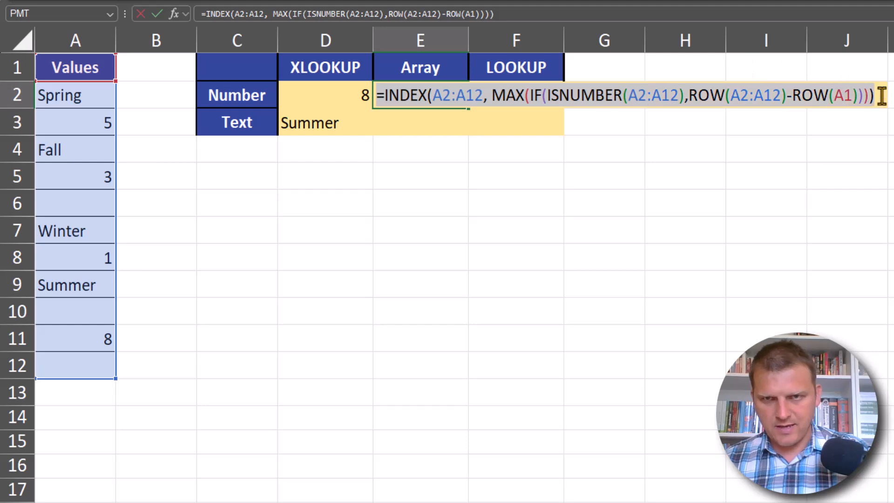
key(ctrl+c)
key(Escape)
double_click(421, 122)
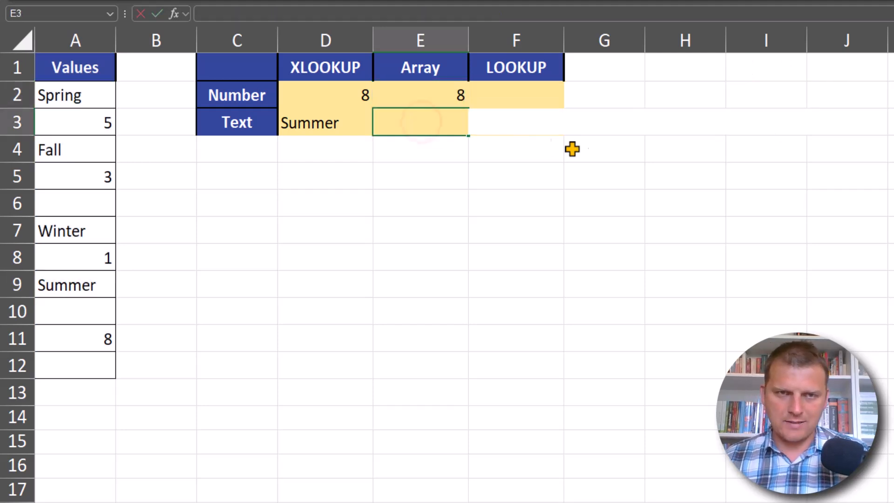
key(ctrl+v)
- Replace ISNUMBER with ISTEXT in the E3 formula and enter it
click(577, 125)
drag(560, 125, 628, 126)
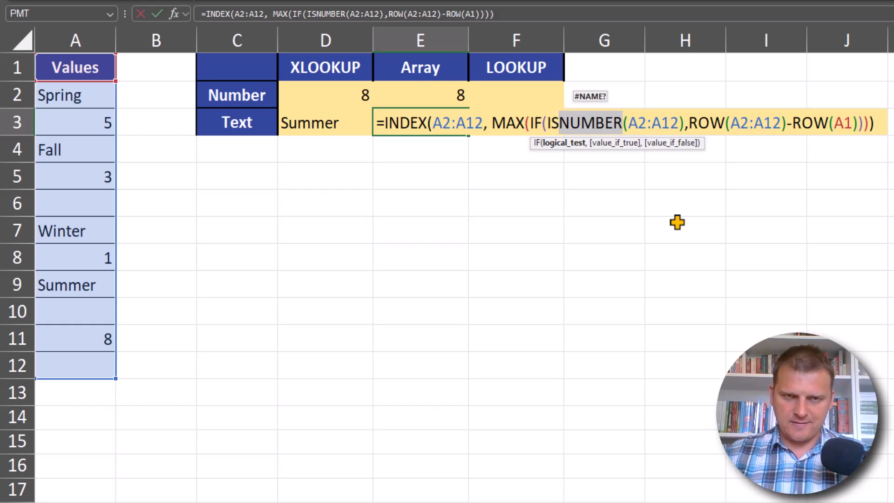
text(text)
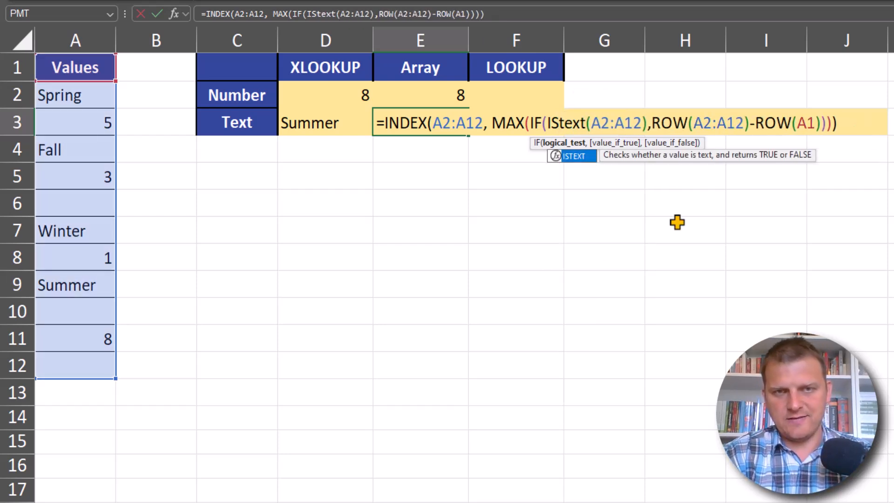
key(Return)
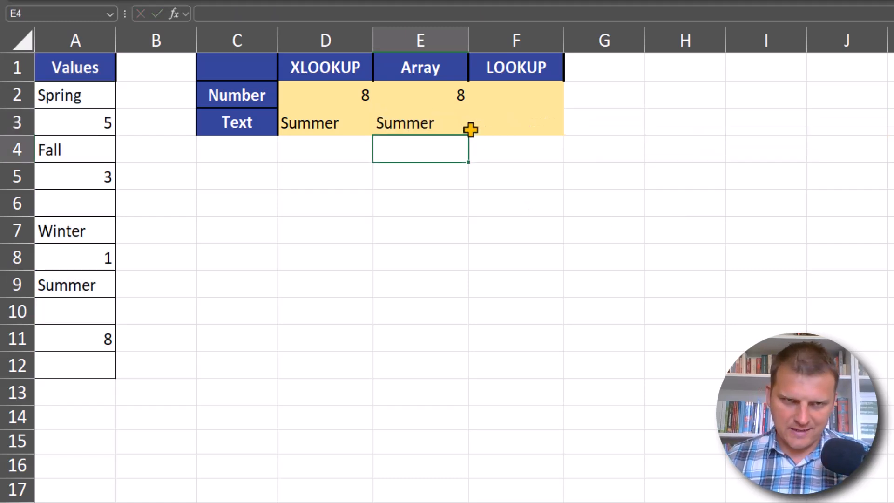
- Review the ISNUMBER(A2:A12) logical test in the E2 formula and re-enter it as an array formula
double_click(440, 96)
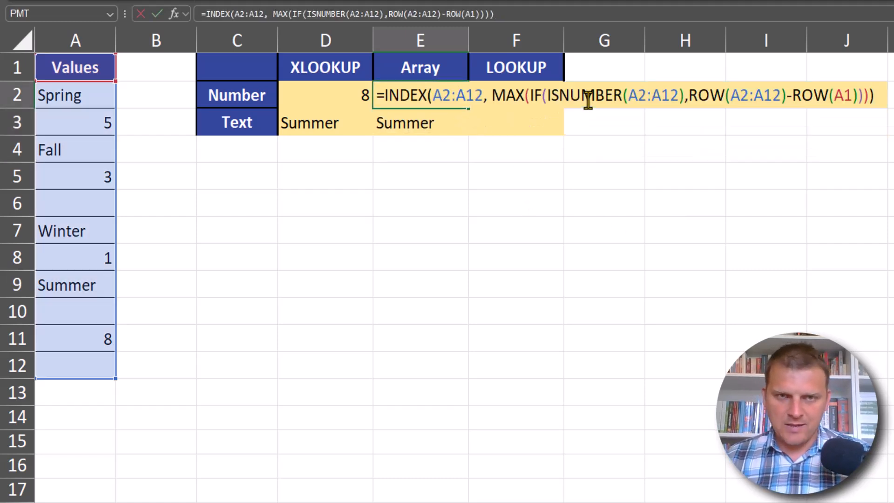
click(583, 97)
click(557, 117)
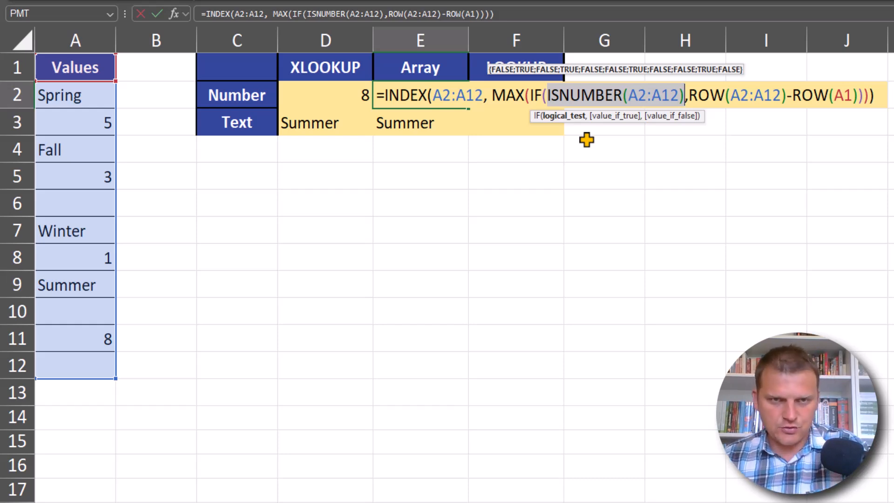
key(ctrl+shift+Return)
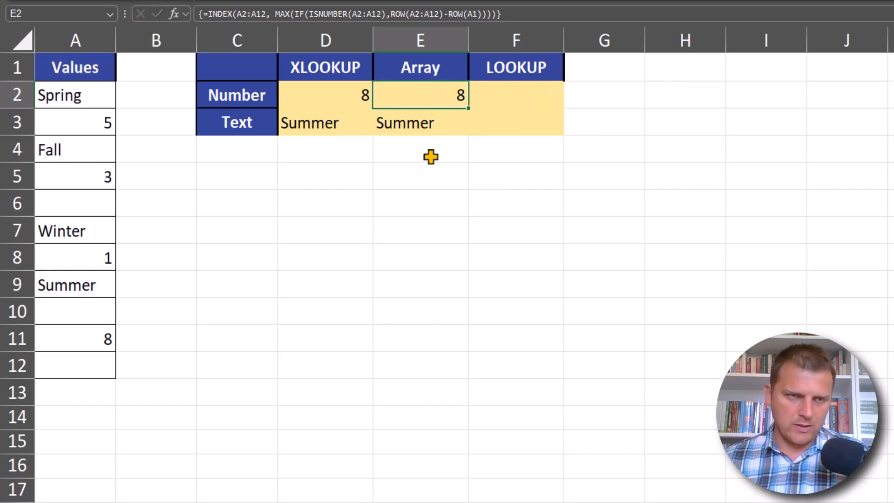
click(509, 98)
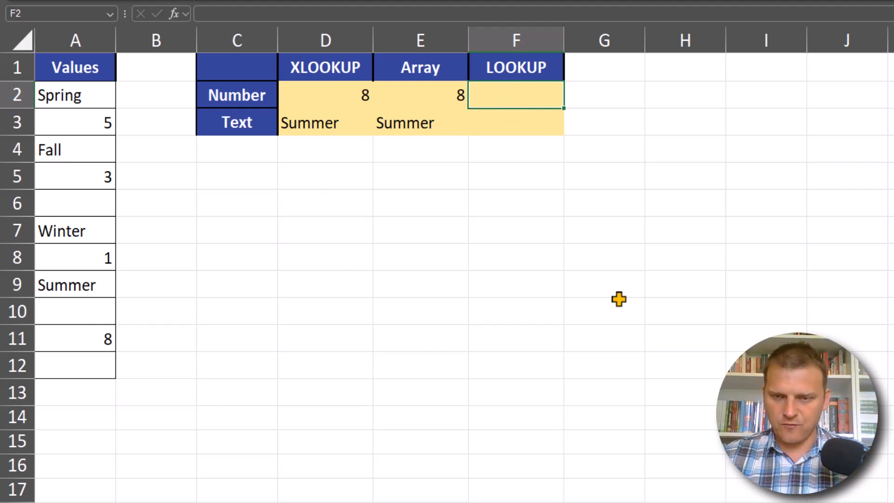
click(448, 100)
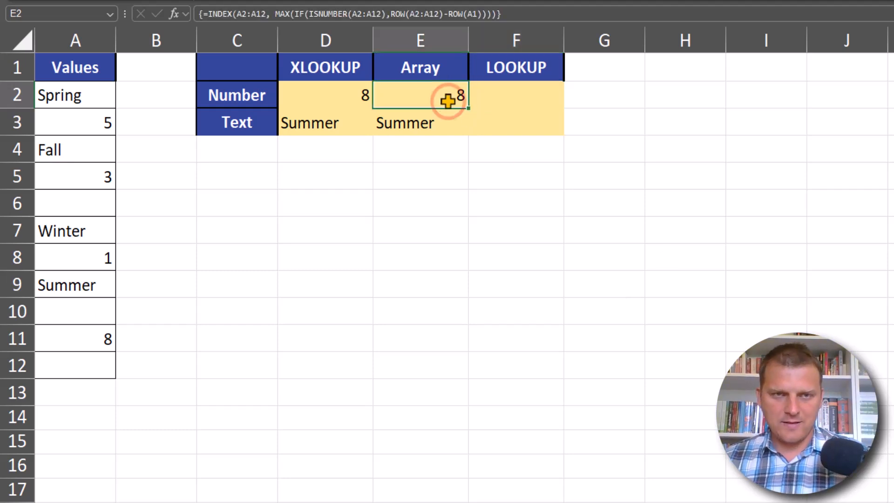
- Enter the formula =ISNUMBER(A2:A12) in F2 under the LOOKUP heading
click(539, 95)
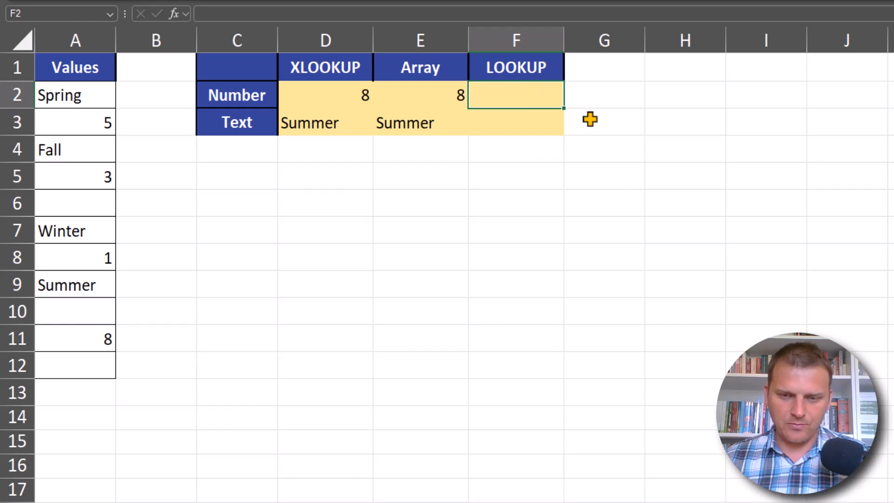
text(=is)
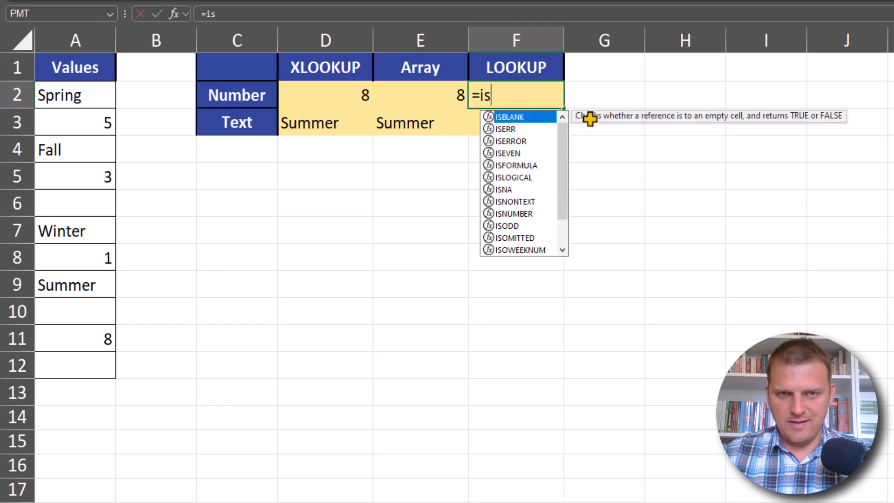
text(n)
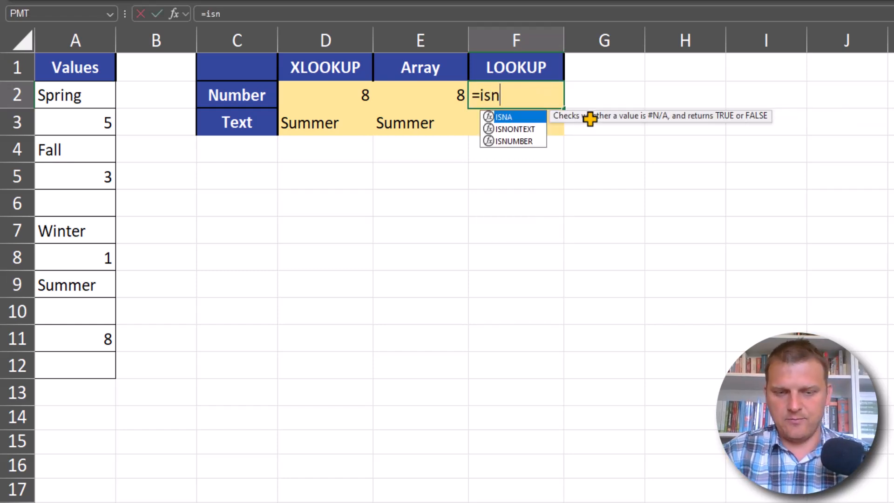
text(u)
key(Tab)
drag(74, 100, 83, 362)
text())
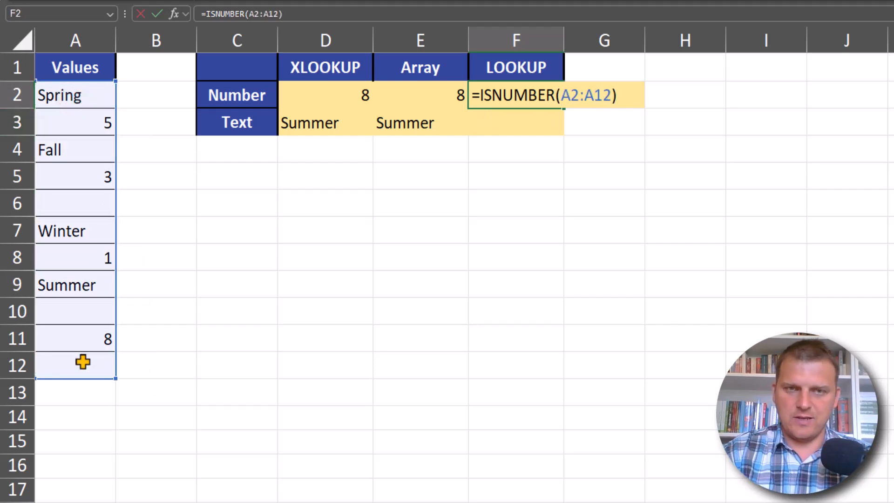
key(Return)
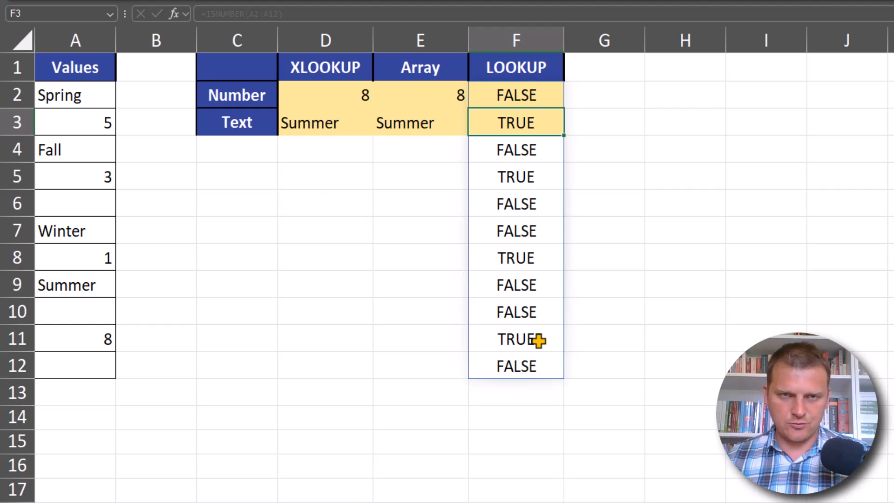
- Change the F2 formula to =1/ISNUMBER(A2:A12), dividing 1 by the TRUE/FALSE array
click(516, 71)
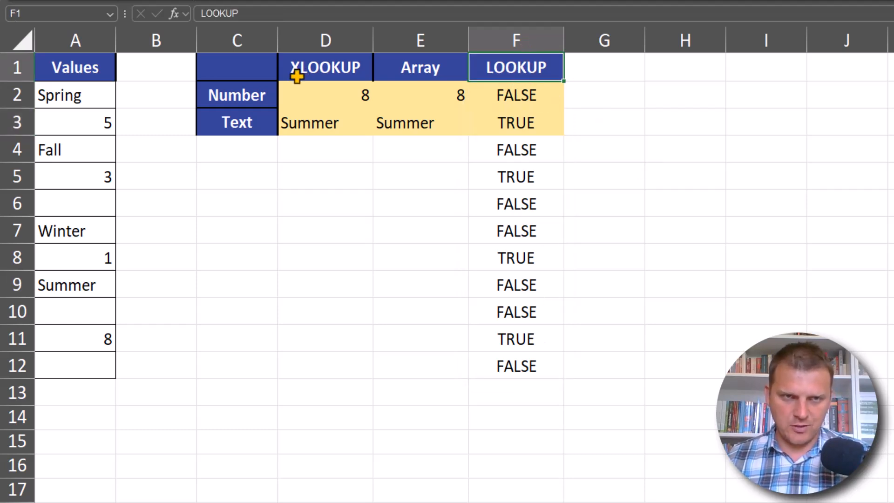
click(541, 95)
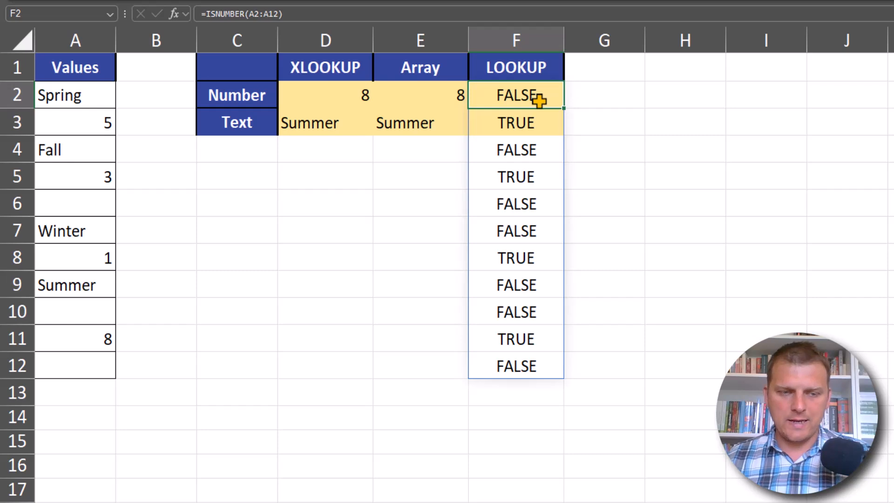
key(F2)
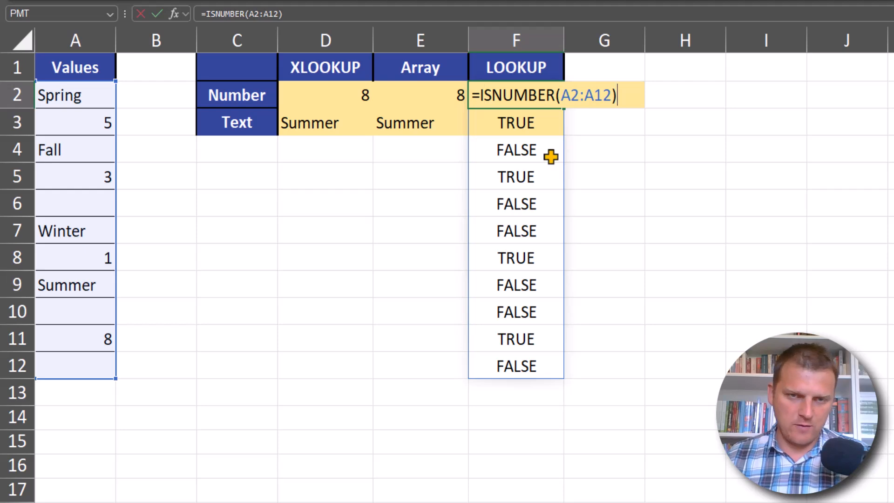
click(479, 95)
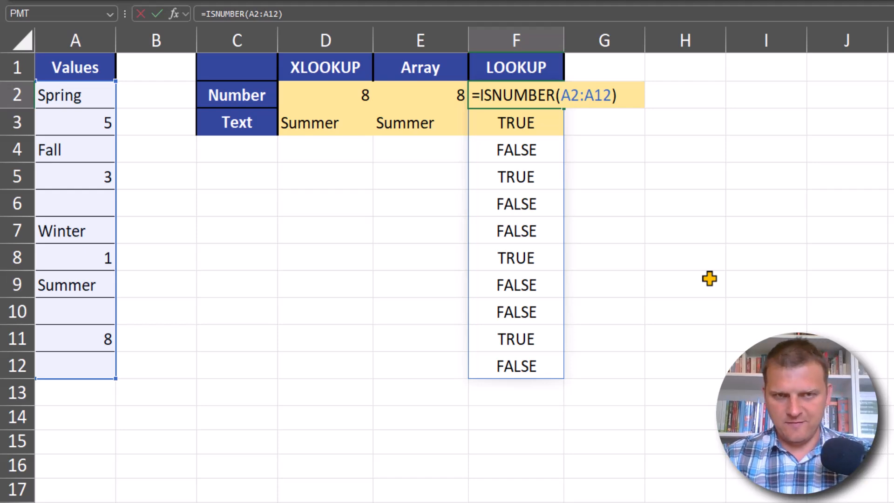
text(1/)
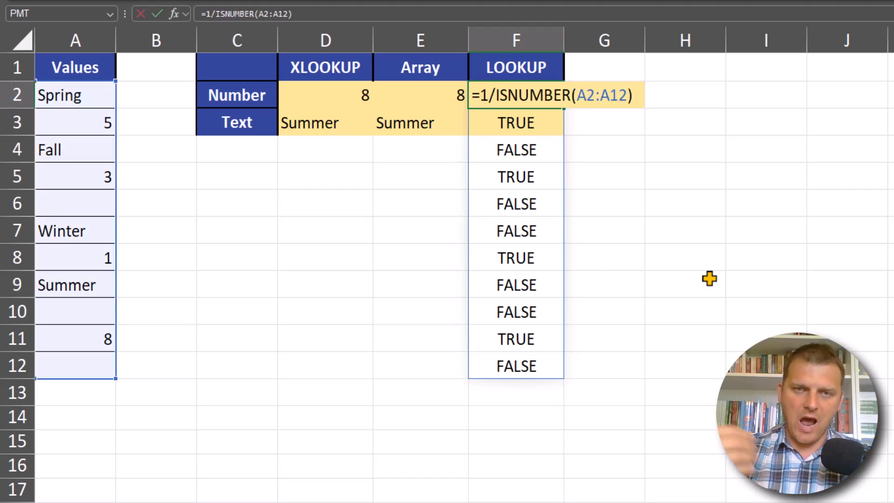
key(Return)
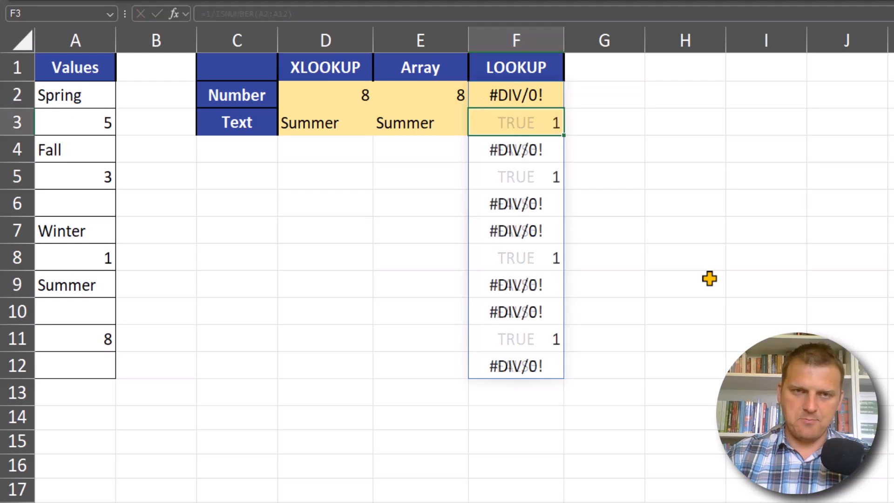
click(525, 96)
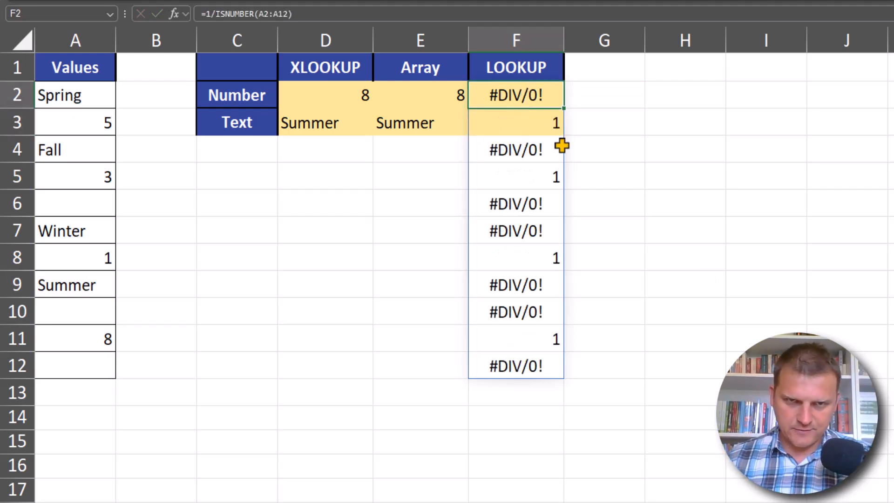
- Examine the spilled 1 results in F3, F5, F8 and F11, and match the last one to the number in A11
click(551, 125)
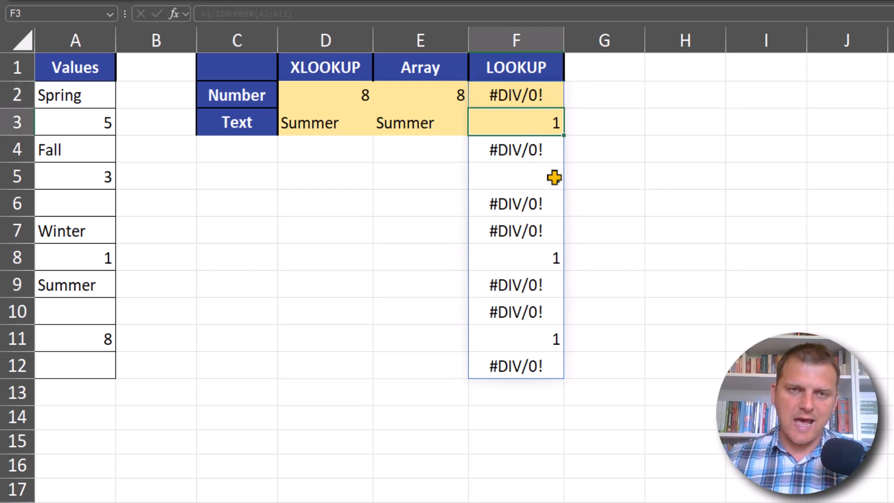
click(554, 176)
click(549, 256)
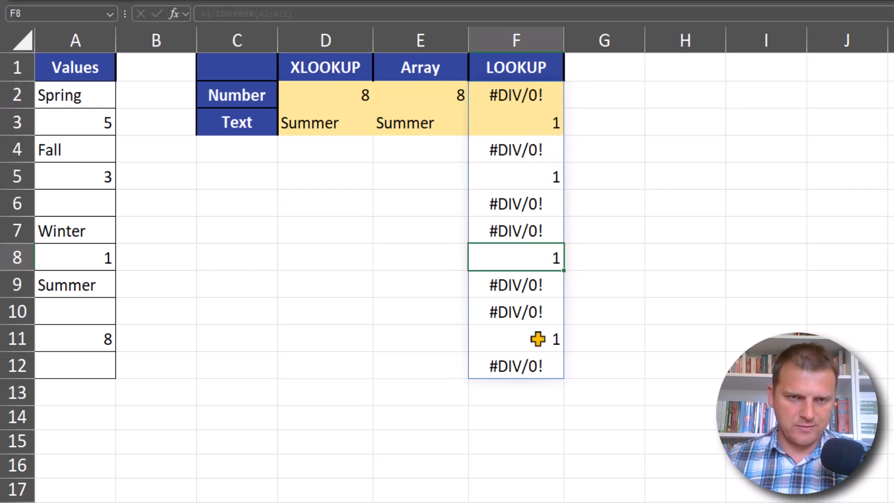
click(540, 337)
drag(78, 332, 526, 347)
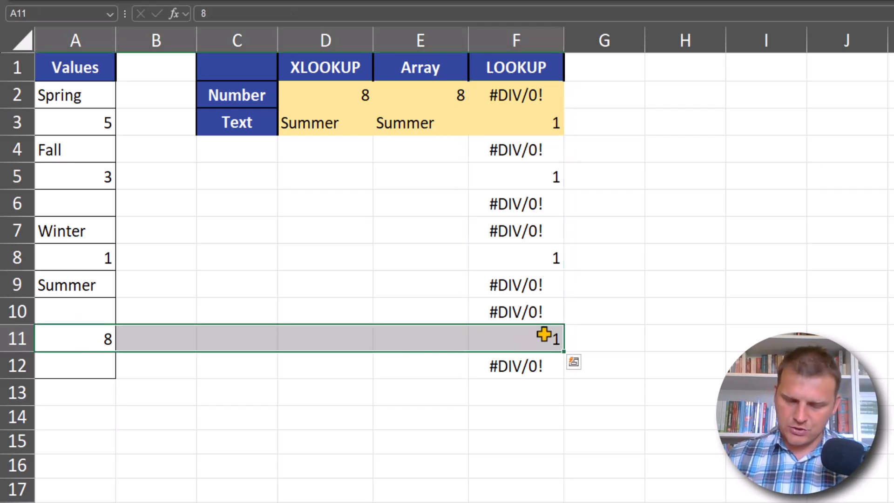
- Start wrapping the F2 formula in LOOKUP with 2 as the lookup value and 1/ISNUMBER(A2:A12) as the lookup vector
double_click(530, 97)
click(482, 96)
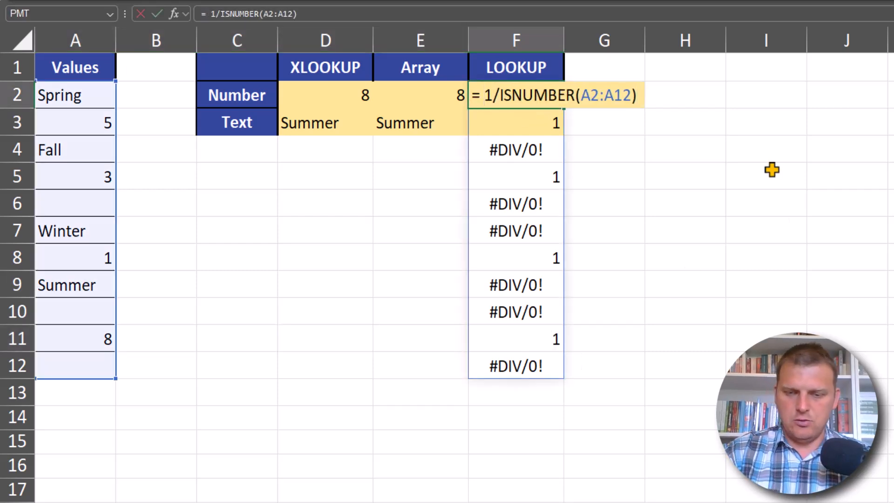
text(loo)
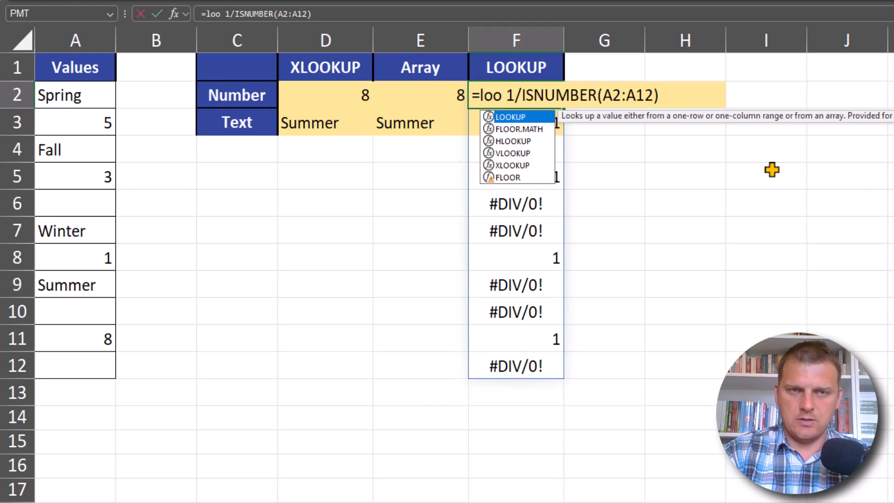
key(Tab)
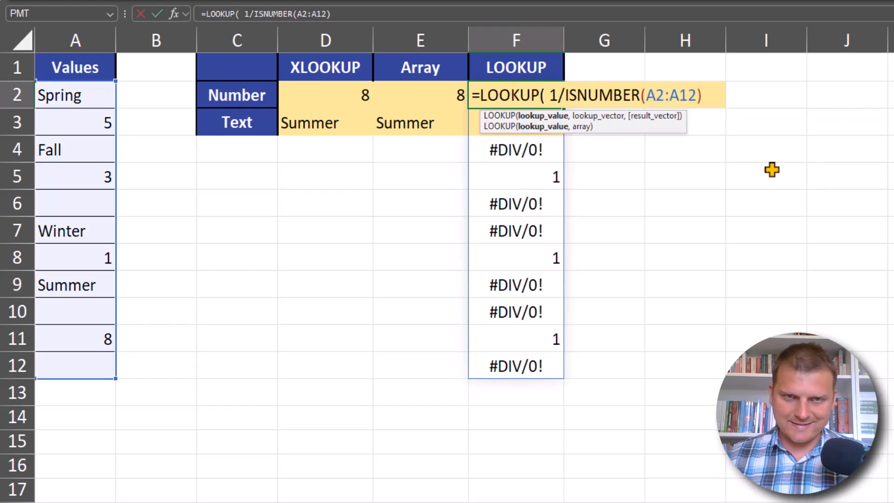
text(2)
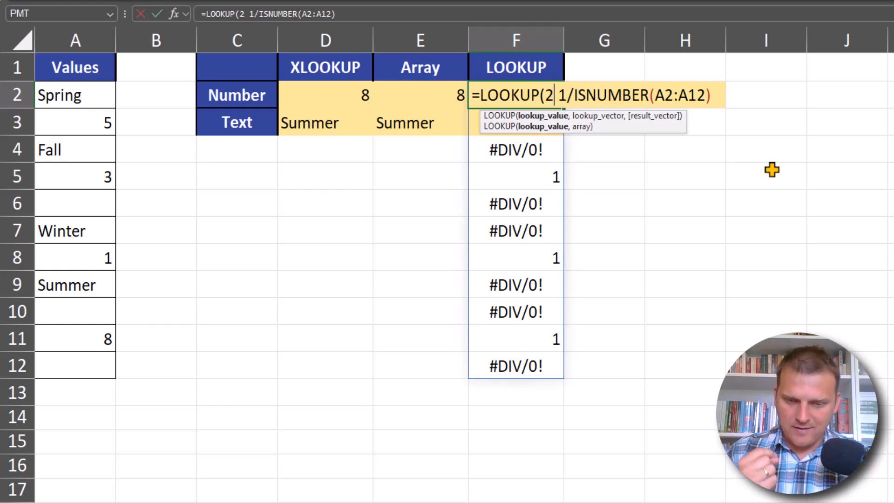
text(,)
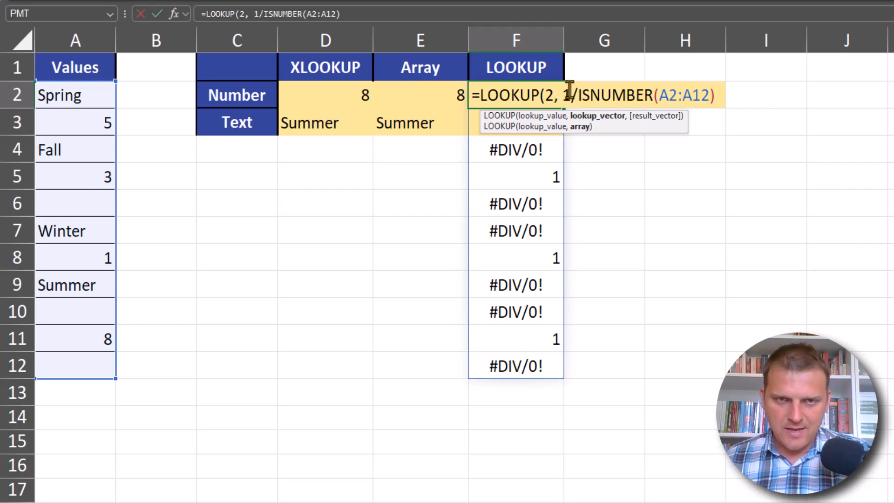
- Add A2:A12 as the result vector of the F2 LOOKUP formula, close it and enter it
drag(571, 99, 719, 102)
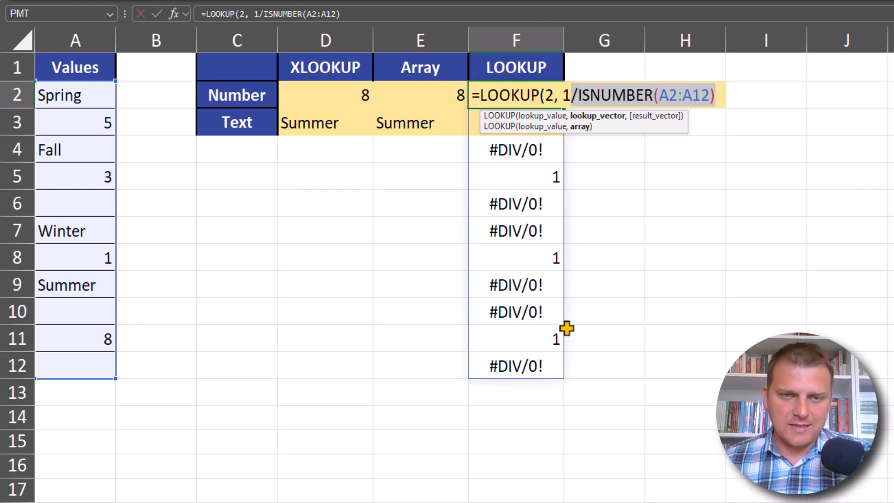
click(721, 95)
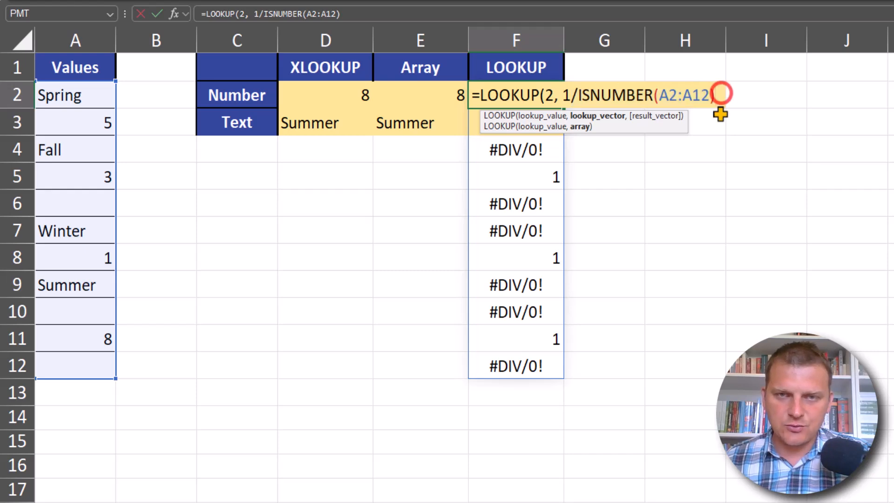
text(,)
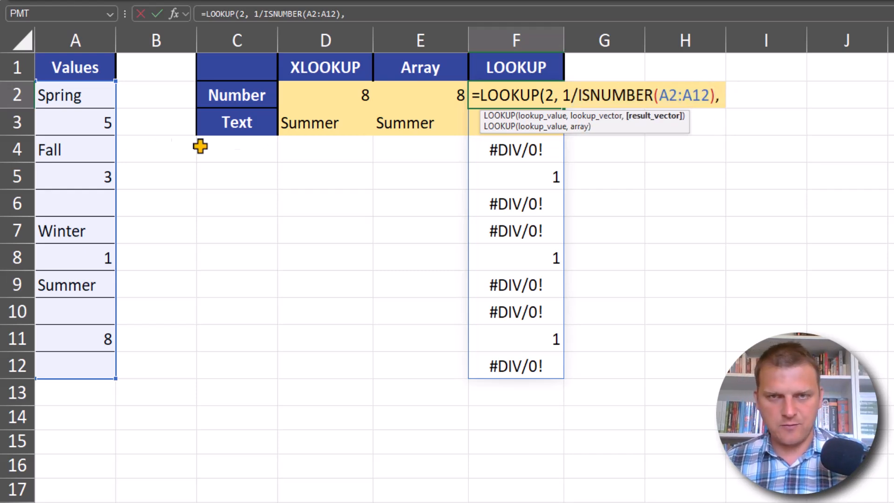
drag(82, 100, 111, 365)
text())
key(Return)
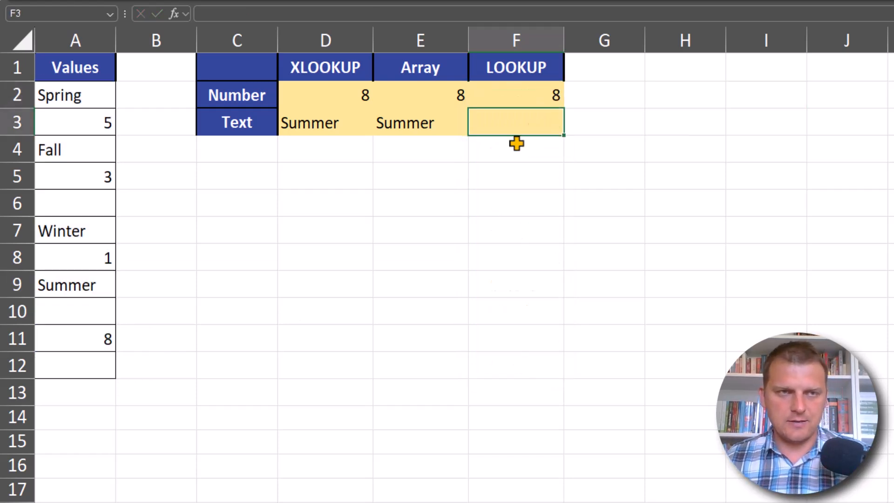
- Copy the LOOKUP formula text from F2 into F3, keeping the A2:A12 references
click(545, 95)
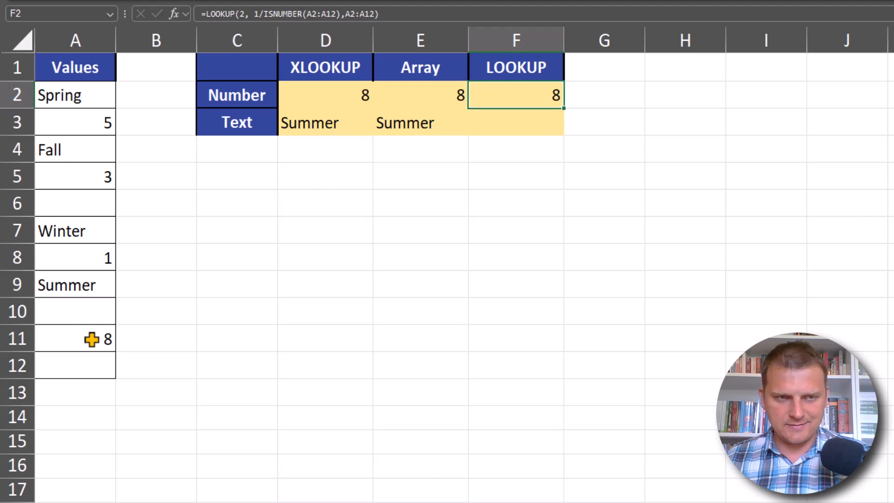
key(F2)
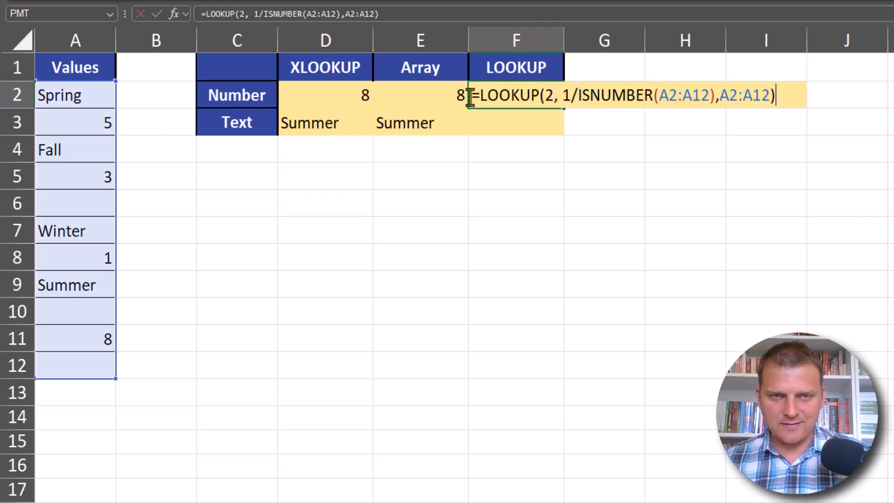
key(shift+Home)
key(ctrl+c)
key(Escape)
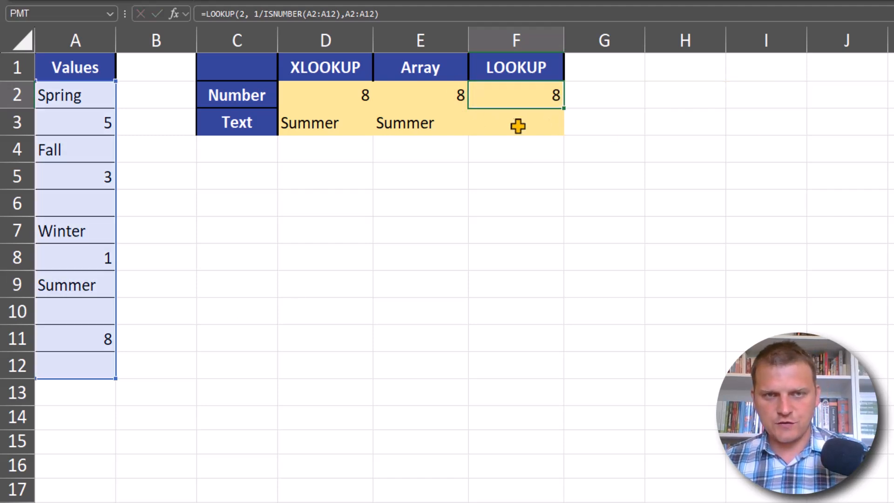
click(515, 124)
key(F2)
key(ctrl+v)
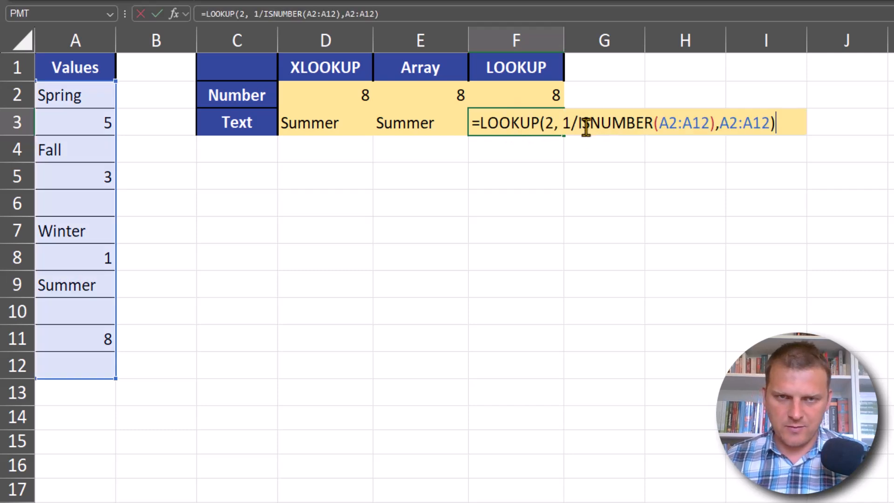
- Replace ISNUMBER with ISTEXT in the F3 LOOKUP formula and enter it
drag(589, 125, 652, 123)
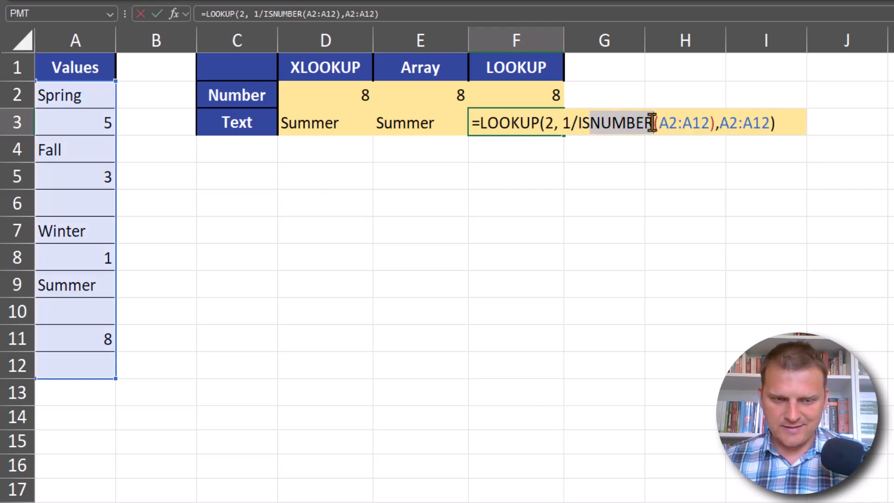
text(text)
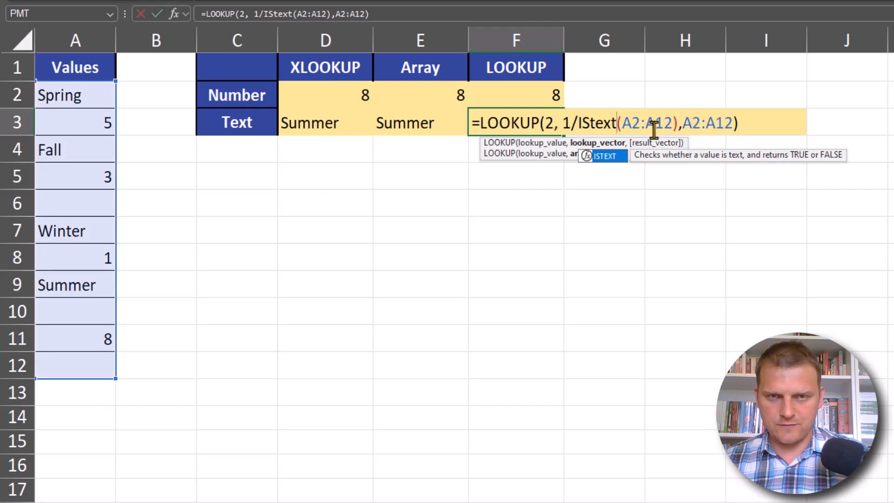
key(Return)
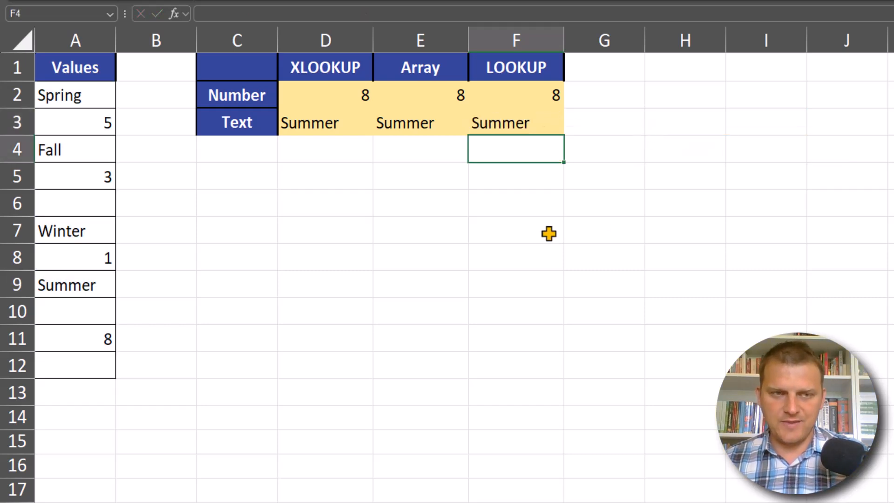
click(526, 124)
- Clear the last number in A11 and the last text value in A9 to test the formulas
click(106, 338)
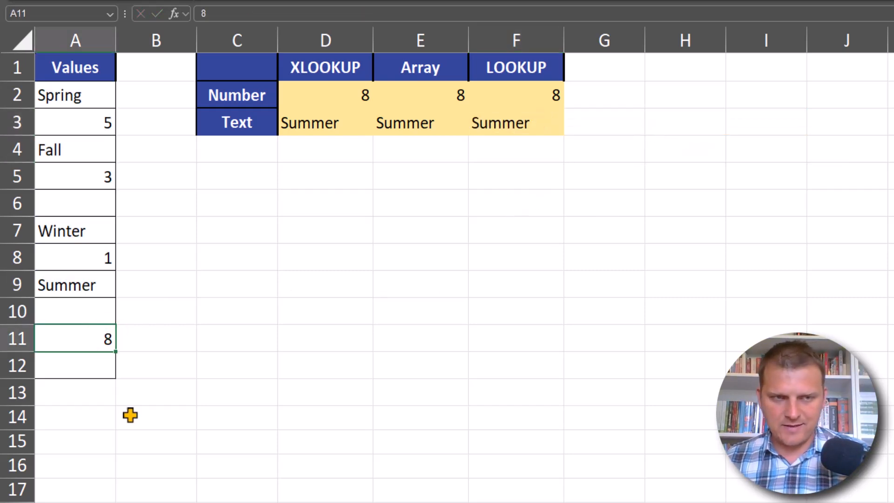
key(Delete)
click(99, 289)
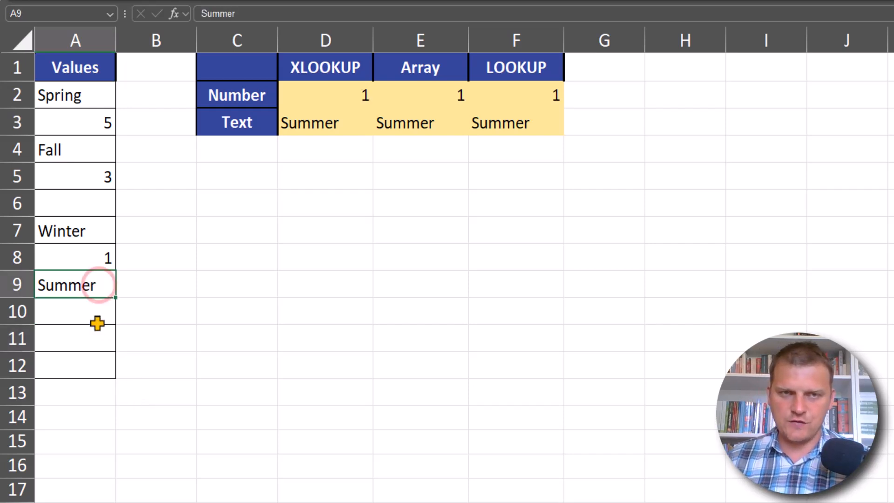
key(Delete)
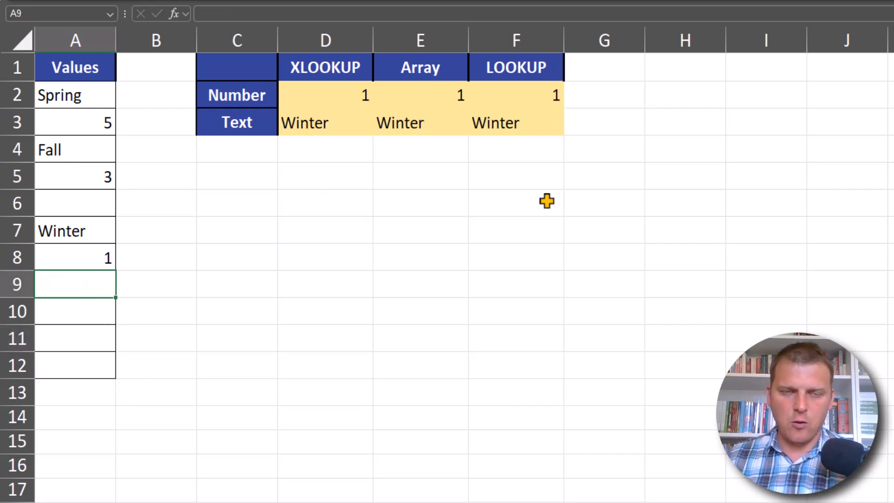